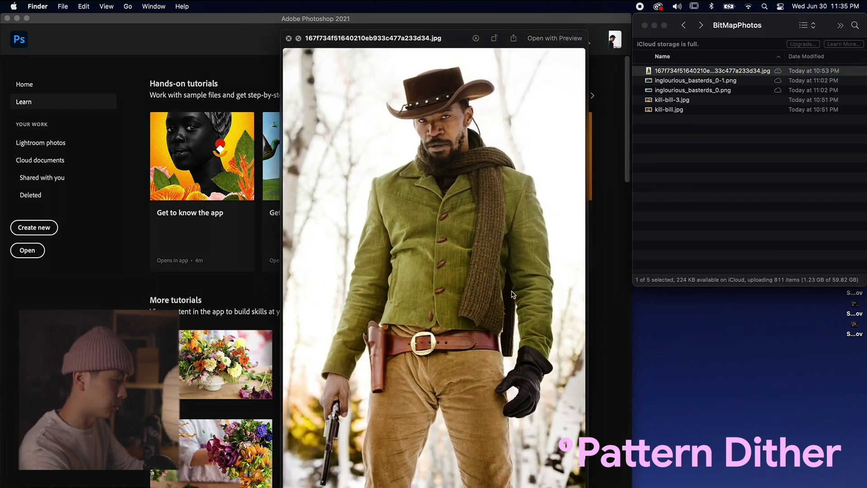
# Step: Close the Quick Look preview of the cowboy movie still
pyautogui.press('space')
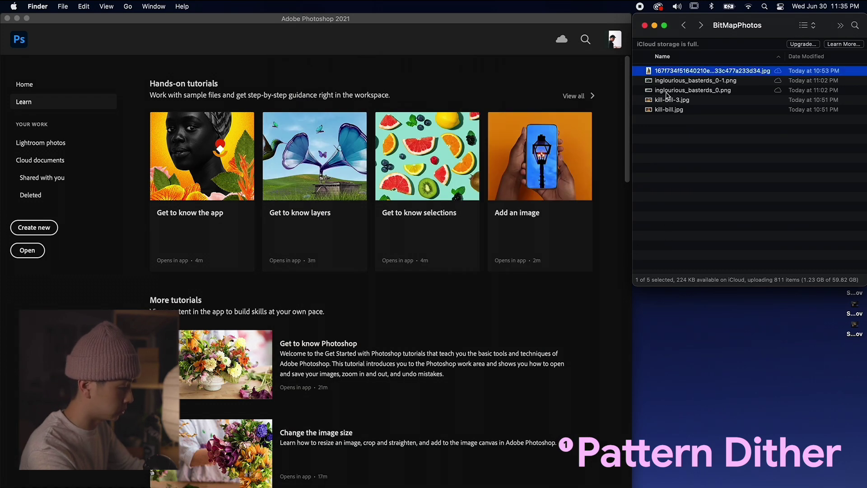
# Step: Open the cowboy still in a maximised Photoshop window and confirm it is 700 × 1060 px at 72 ppi
pyautogui.moveTo(672, 72); pyautogui.dragTo(402, 487)
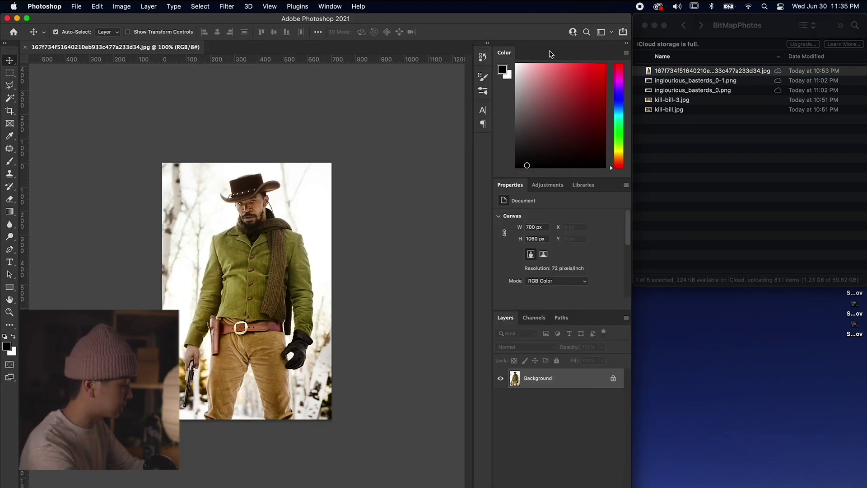
pyautogui.doubleClick(542, 20)
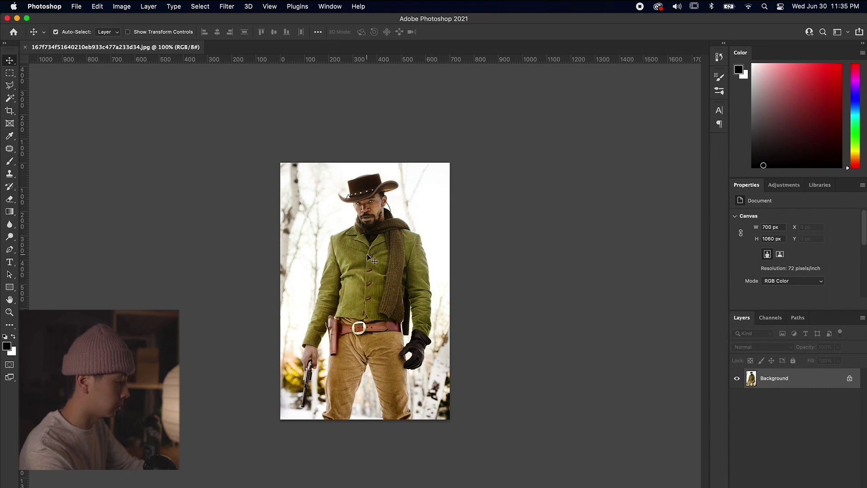
pyautogui.scroll(3, 371, 262)
pyautogui.click(121, 6)
pyautogui.click(125, 79)
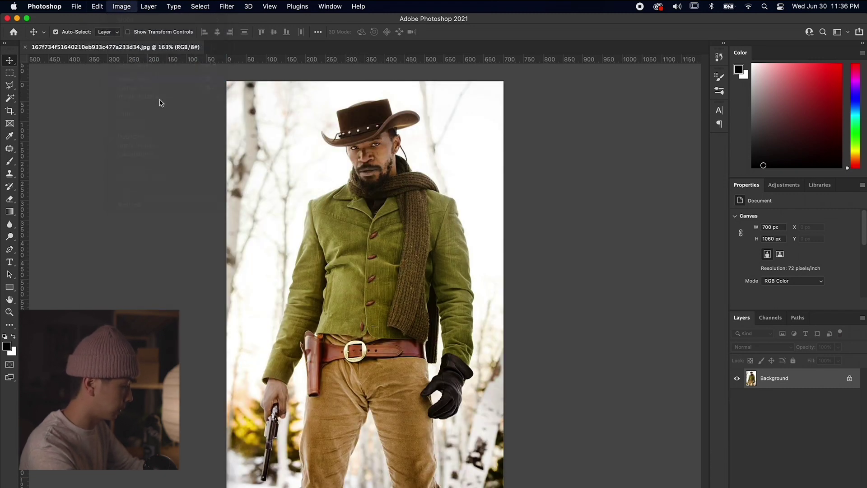
pyautogui.moveTo(352, 243); pyautogui.dragTo(348, 314)
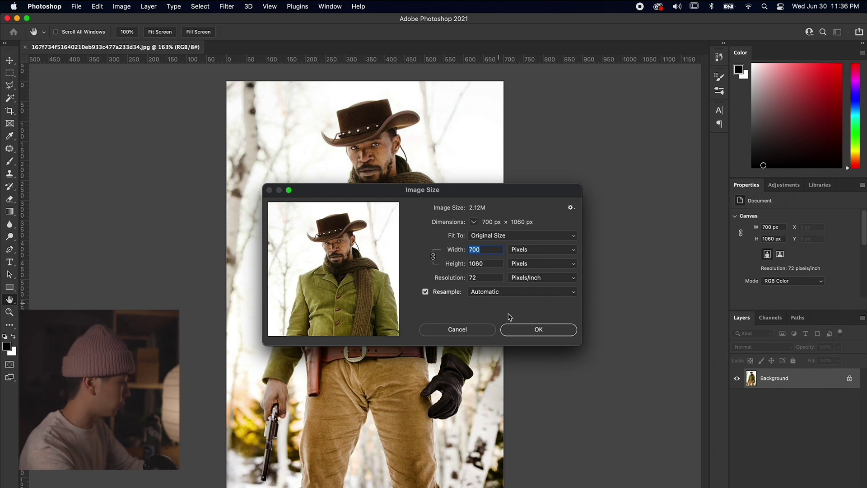
pyautogui.click(524, 333)
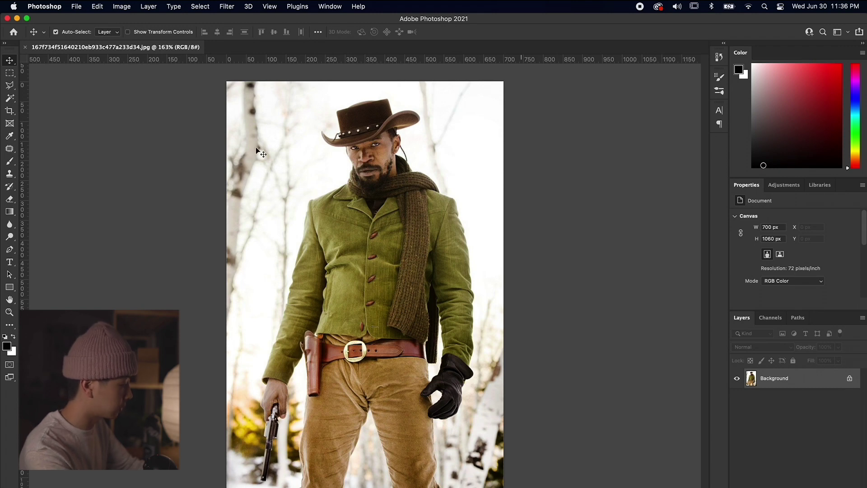
# Step: Convert the cowboy photo to Grayscale, discarding its colour information
pyautogui.click(126, 7)
pyautogui.moveTo(130, 21)
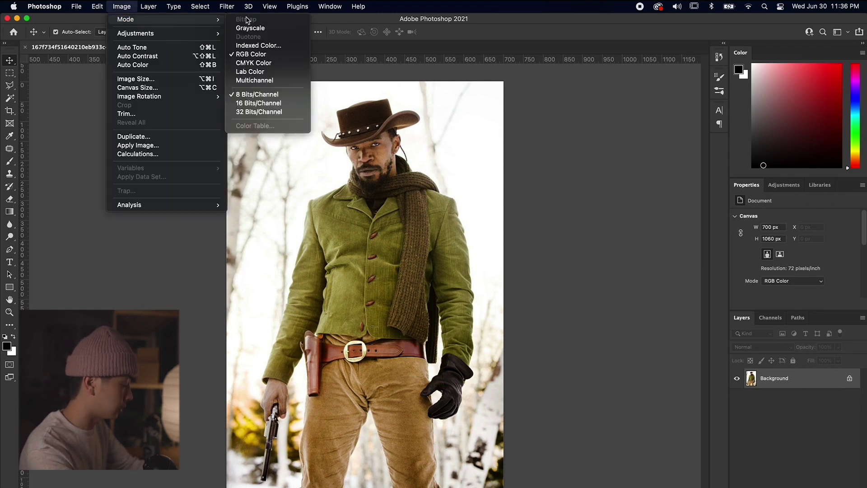
pyautogui.click(248, 28)
pyautogui.press('Return')
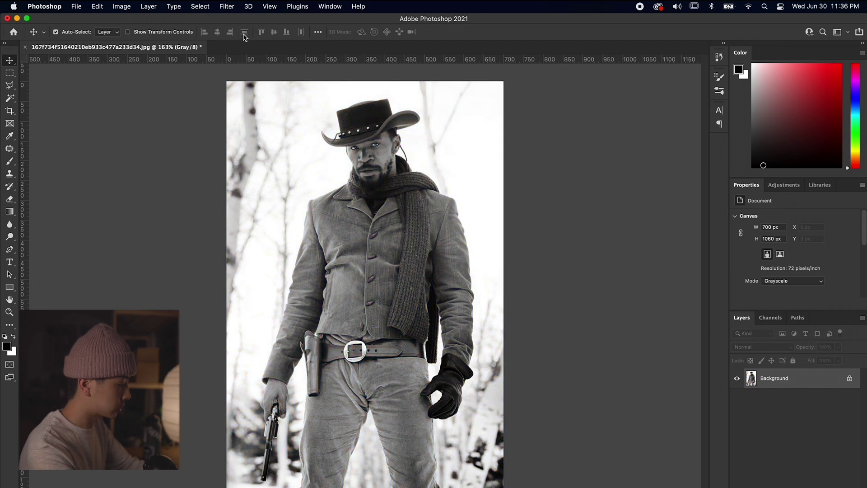
# Step: Set up a Bitmap conversion with 72 pixels/inch output and the Pattern Dither method
pyautogui.click(127, 7)
pyautogui.moveTo(128, 19)
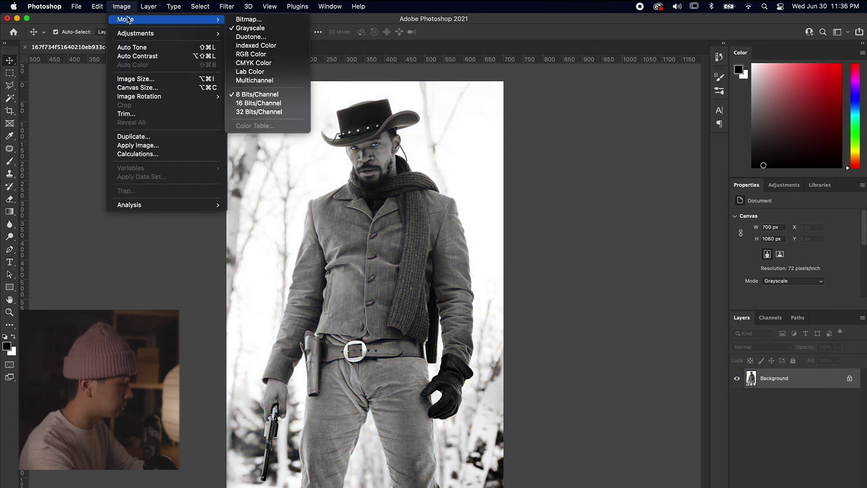
pyautogui.click(243, 21)
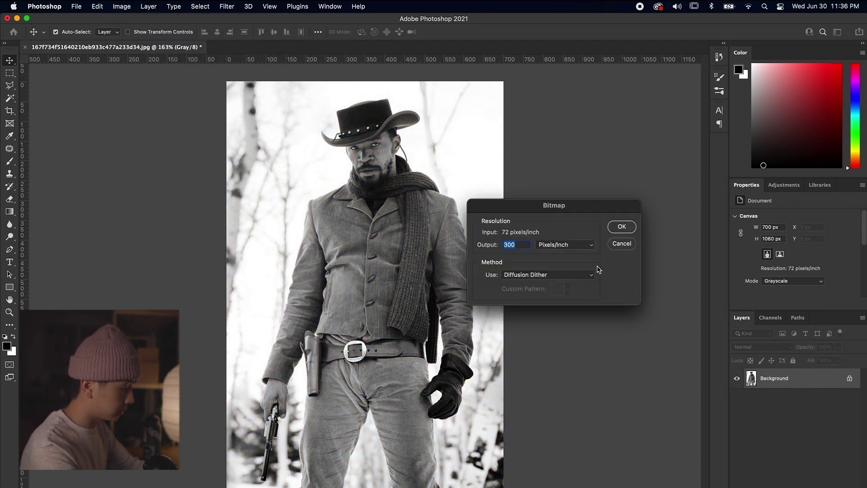
pyautogui.write('72')
pyautogui.click(533, 275)
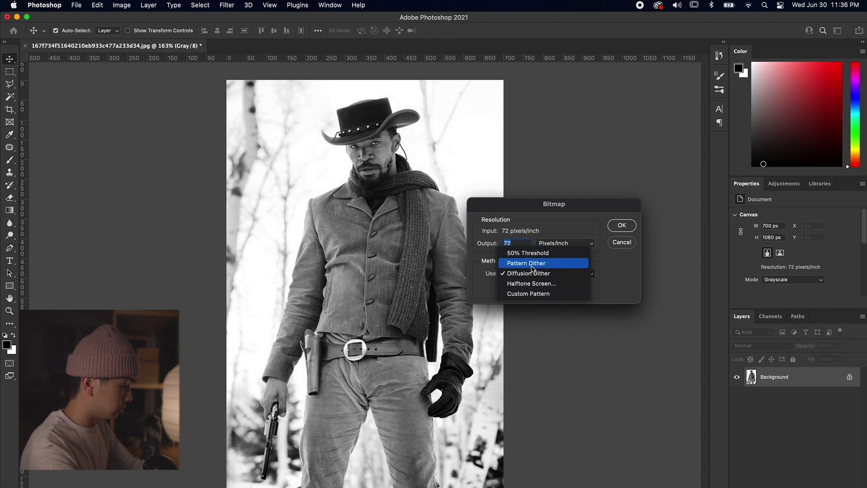
pyautogui.click(550, 265)
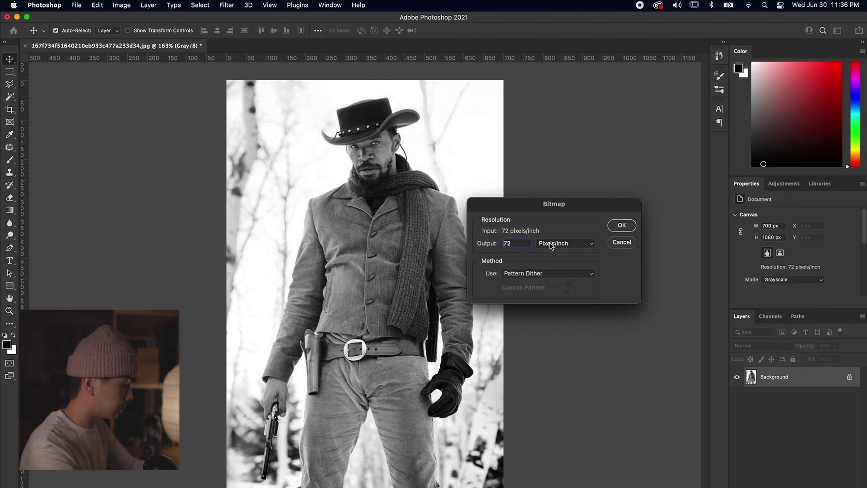
pyautogui.doubleClick(519, 244)
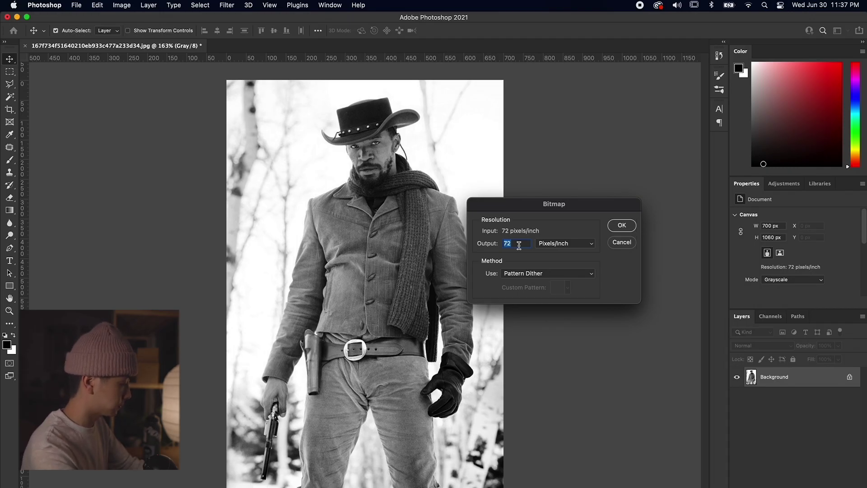
# Step: Apply the 72 ppi Pattern Dither bitmap, inspect it zoomed in, then undo it
pyautogui.click(622, 225)
pyautogui.scroll(5, 378, 131)
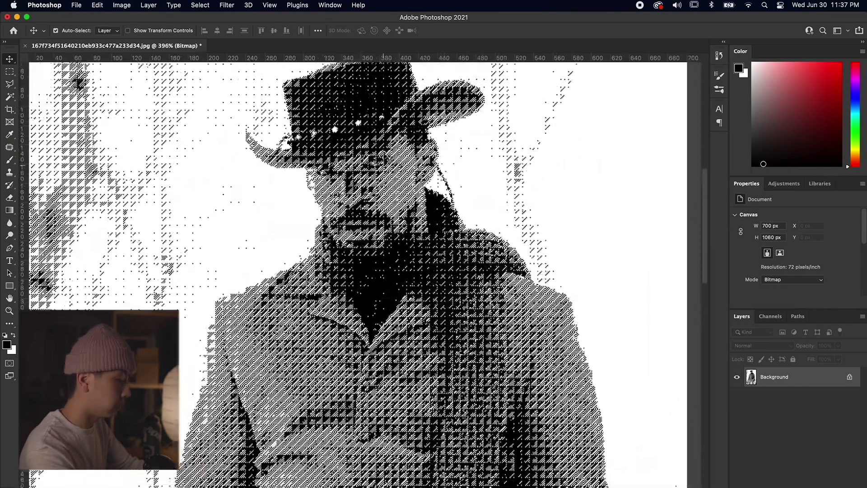
pyautogui.scroll(3, 385, 157)
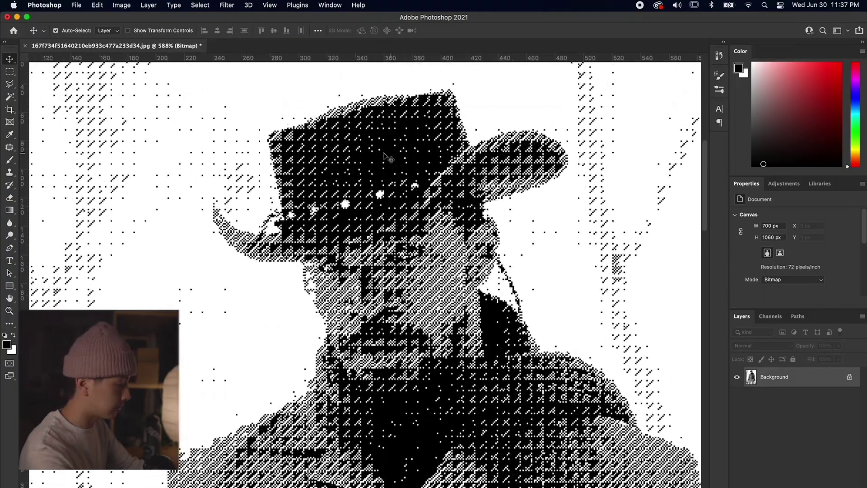
pyautogui.hscroll(-3, 385, 157)
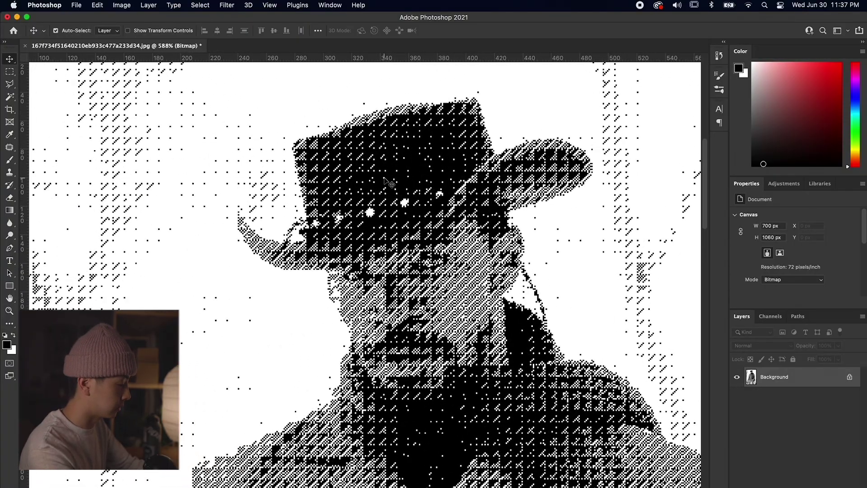
pyautogui.scroll(-5, 385, 181)
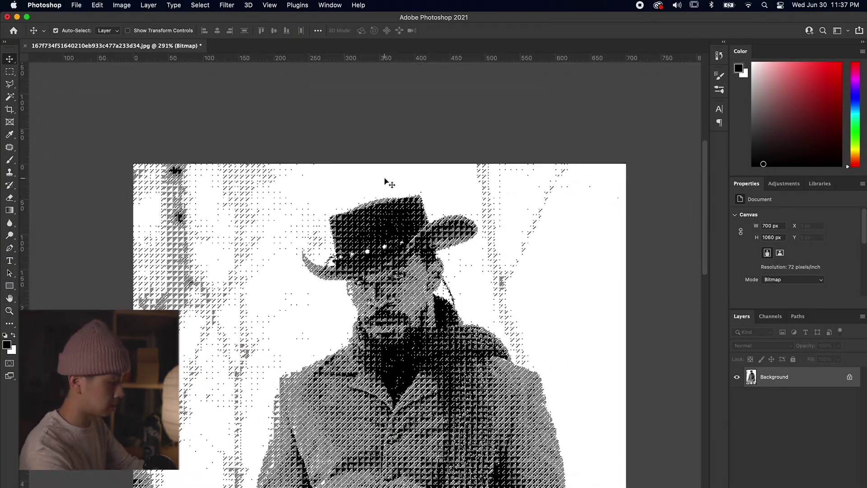
pyautogui.scroll(-3, 385, 182)
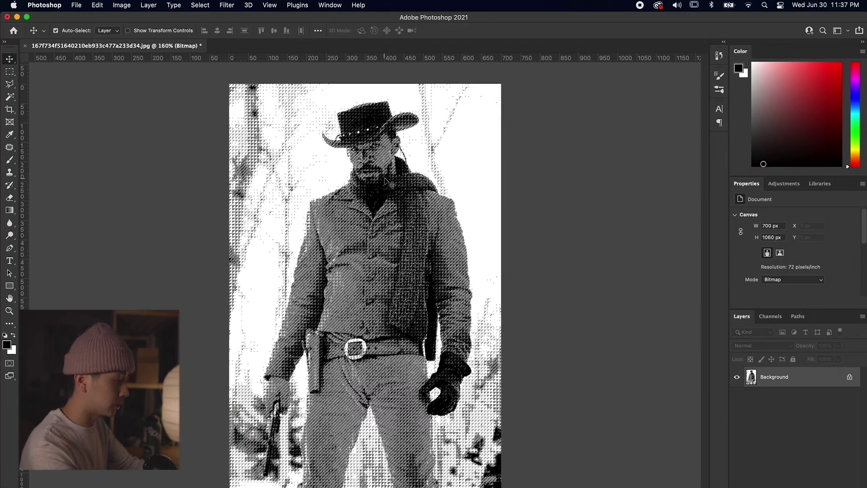
pyautogui.click(122, 5)
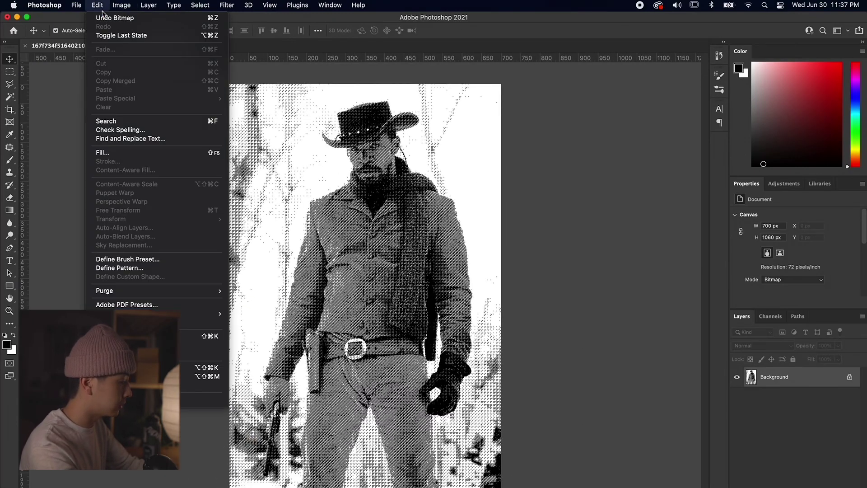
pyautogui.click(104, 19)
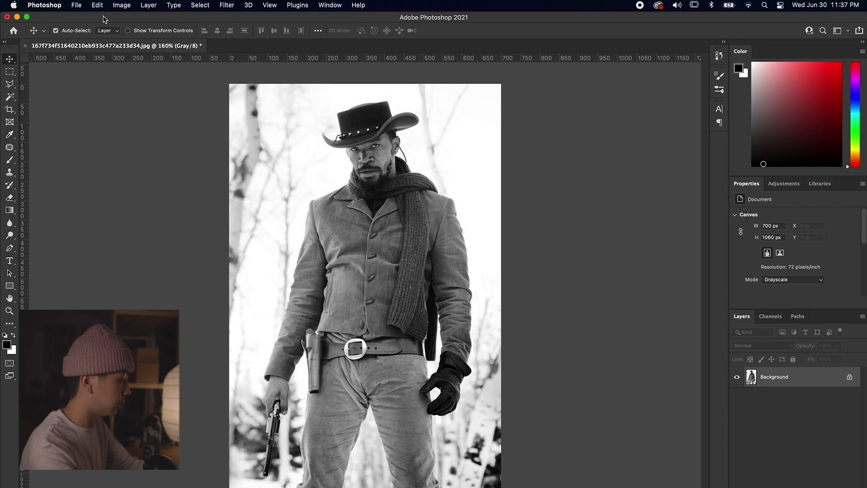
# Step: Convert the image to a Pattern Dither bitmap again at 150 pixels/inch output
pyautogui.click(125, 6)
pyautogui.moveTo(144, 19)
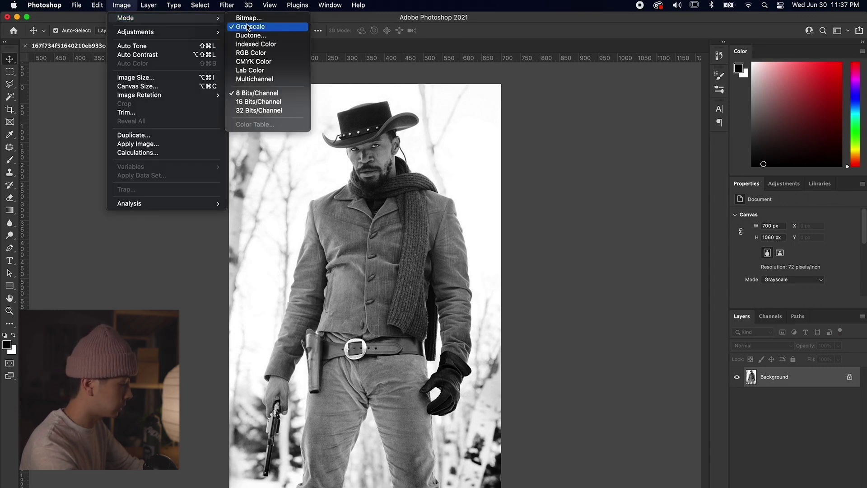
pyautogui.click(248, 18)
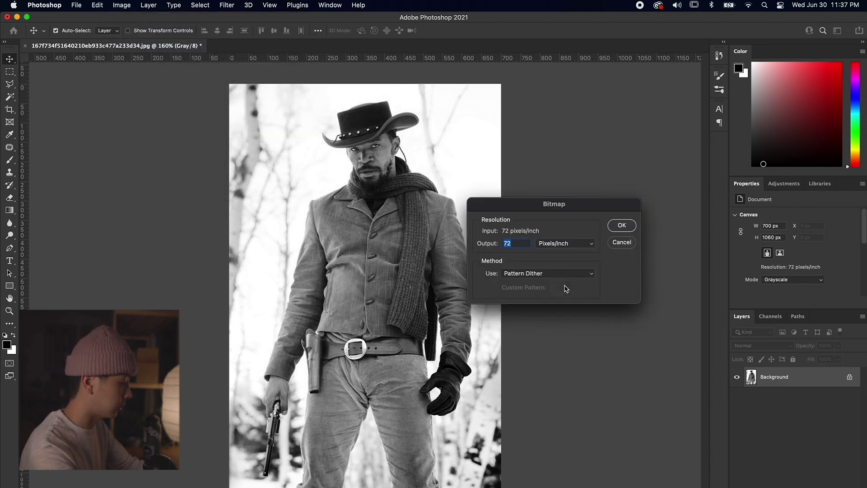
pyautogui.write('150')
pyautogui.press('Return')
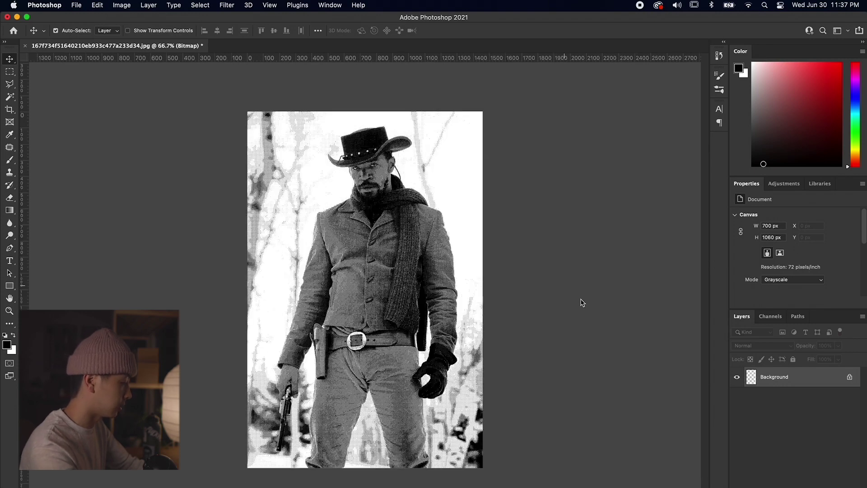
# Step: Zoom out and pan until the whole 1458 × 2208 px pattern-dithered portrait fits the window
pyautogui.scroll(5, 366, 172)
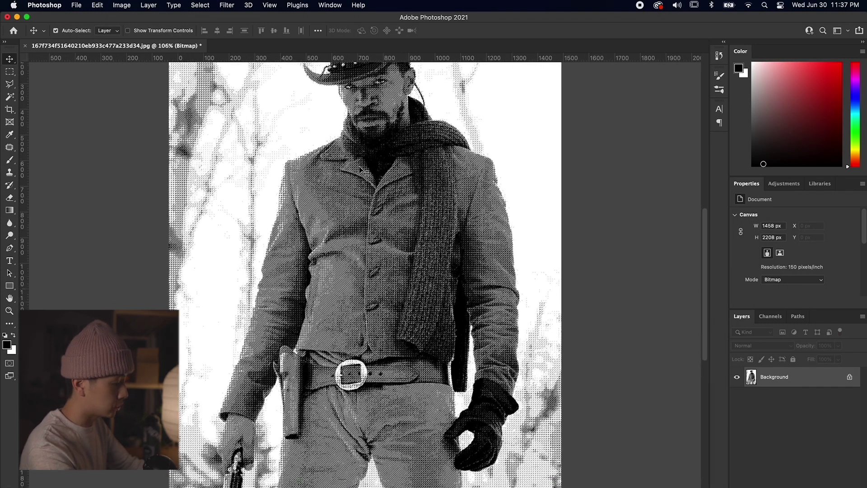
pyautogui.scroll(5, 326, 189)
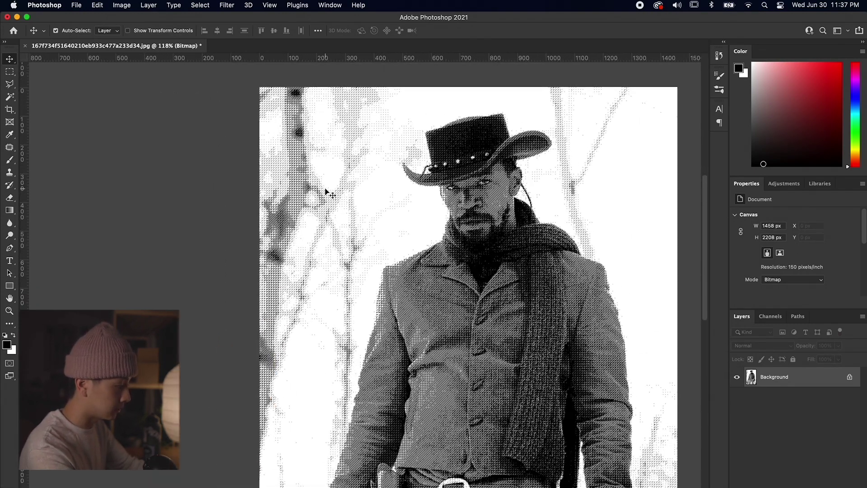
pyautogui.scroll(6, 432, 160)
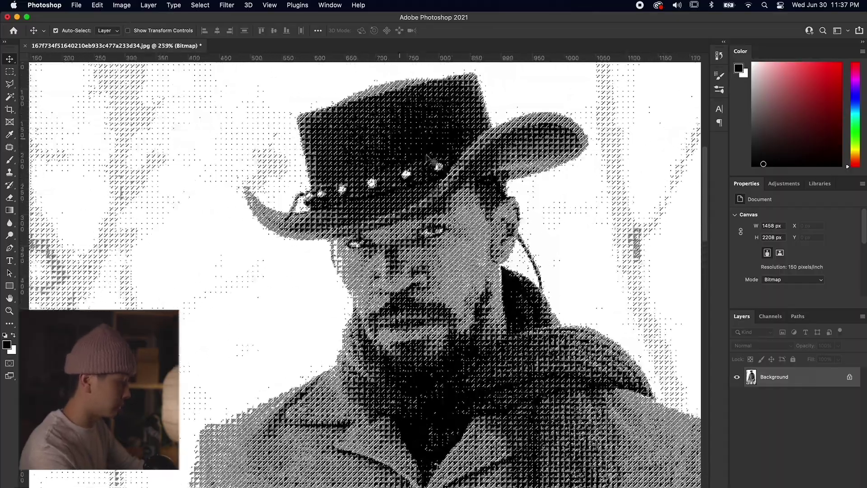
pyautogui.hscroll(2, 432, 160)
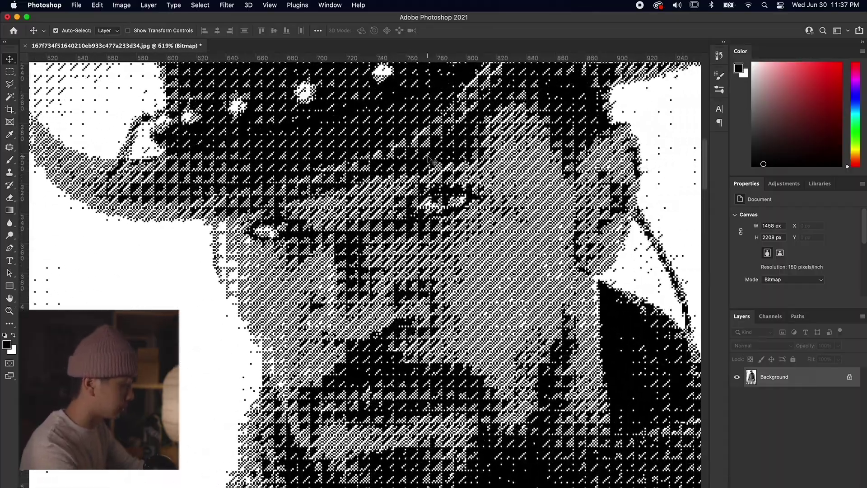
pyautogui.scroll(-8, 430, 160)
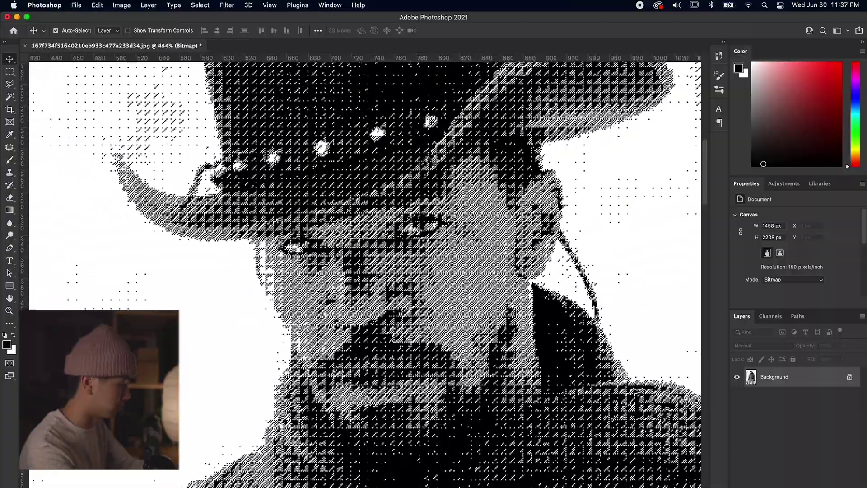
pyautogui.scroll(-3, 432, 161)
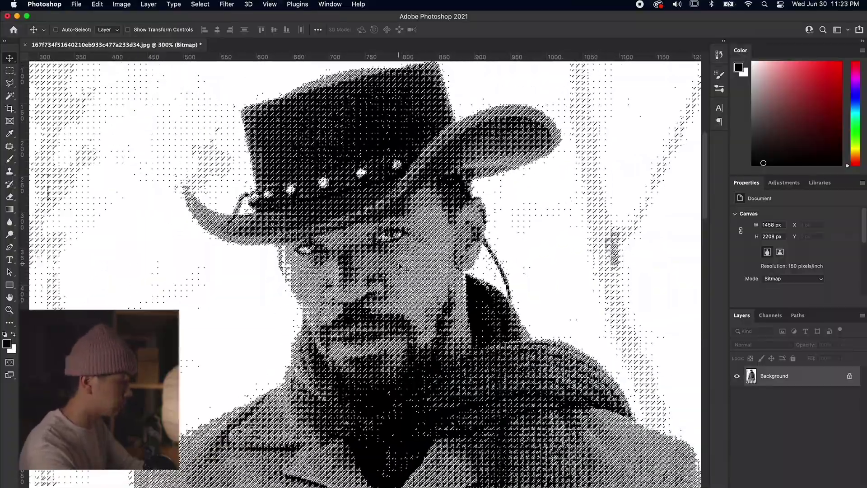
pyautogui.scroll(-5, 405, 270)
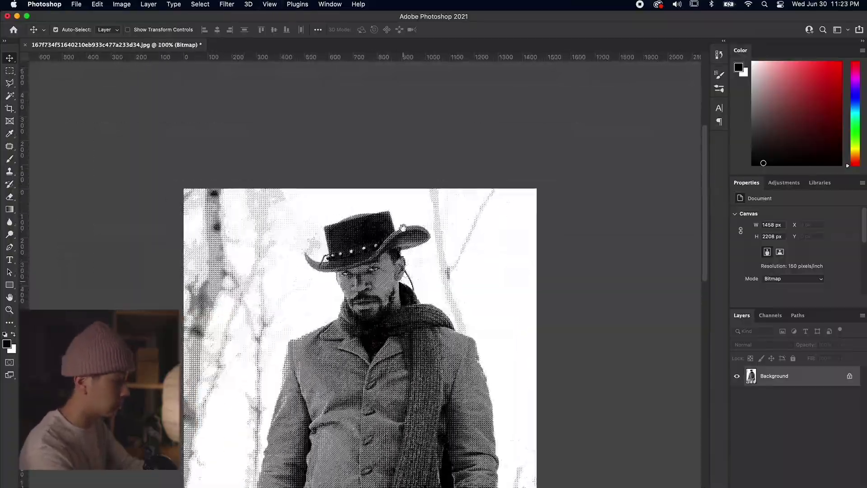
pyautogui.moveTo(406, 270); pyautogui.dragTo(398, 165)
pyautogui.scroll(-1, 397, 165)
pyautogui.scroll(-2, 398, 165)
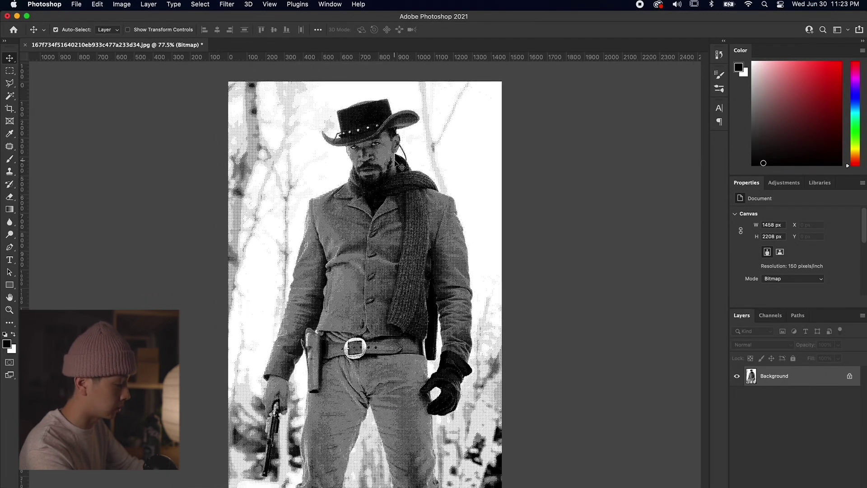
# Step: Convert the bitmap portrait back to Grayscale mode
pyautogui.click(121, 4)
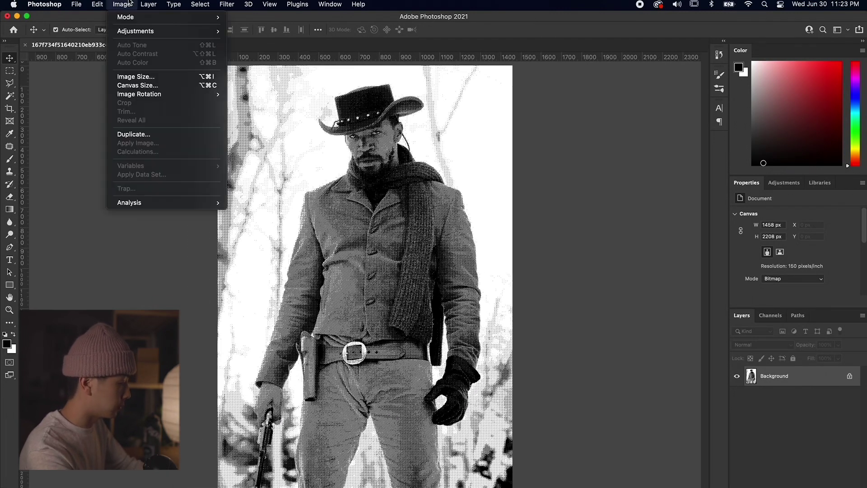
pyautogui.moveTo(131, 17)
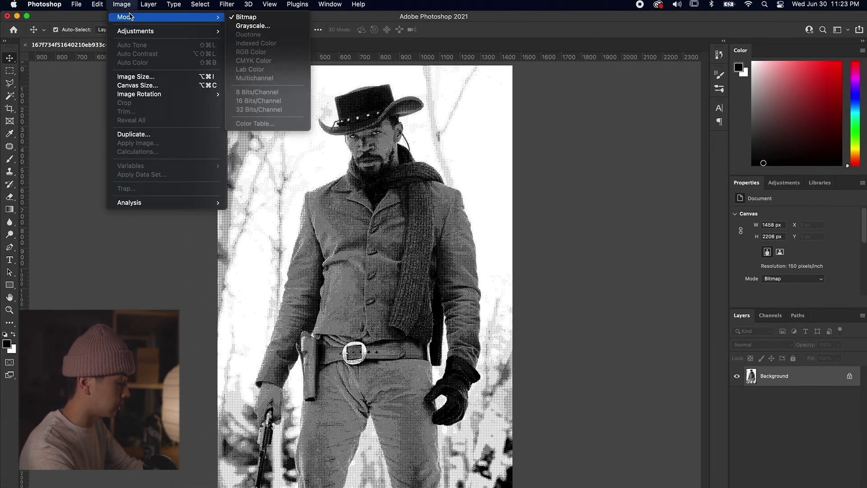
pyautogui.click(248, 27)
pyautogui.press('Return')
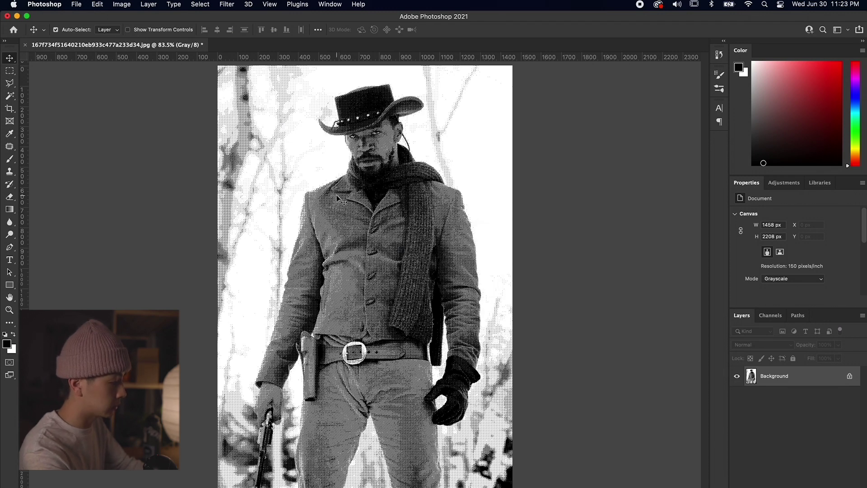
# Step: Start a Duotone and try deep red, bright red and blue for the first ink
pyautogui.click(145, 5)
pyautogui.moveTo(130, 17)
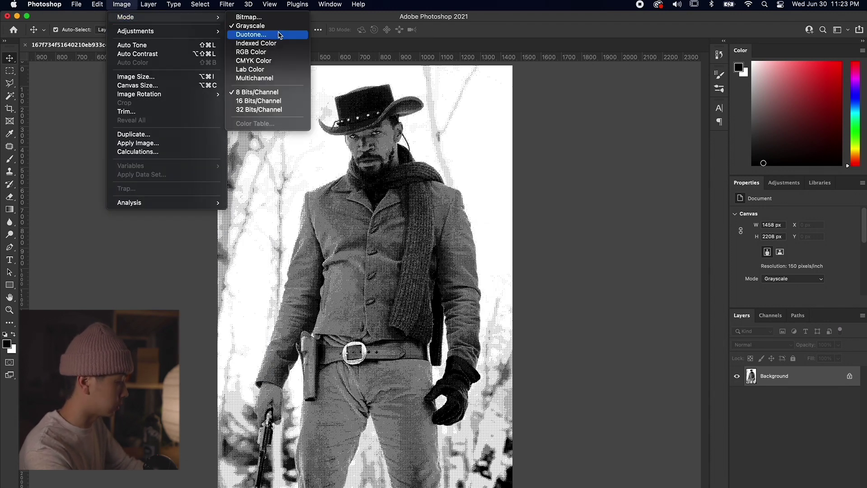
pyautogui.click(278, 35)
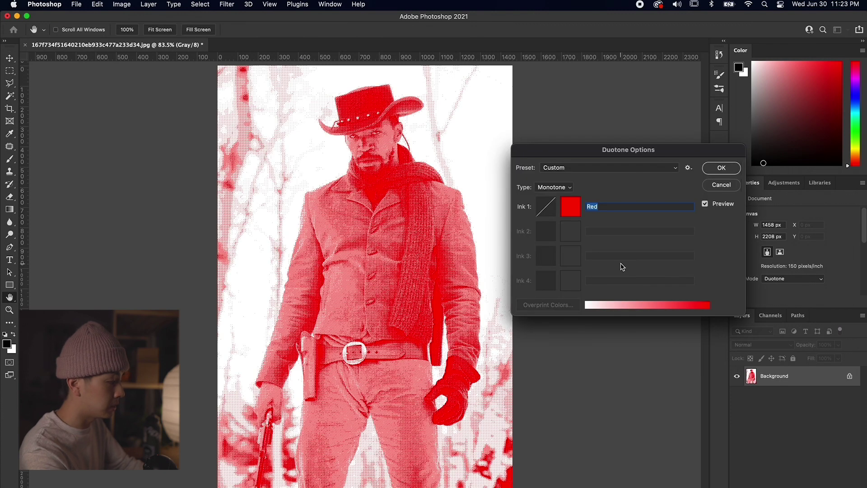
pyautogui.click(640, 271)
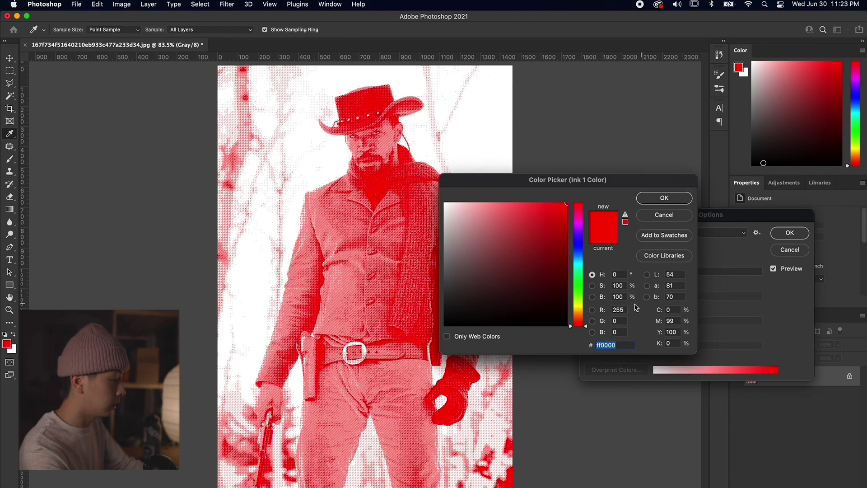
pyautogui.moveTo(515, 236); pyautogui.dragTo(595, 244)
pyautogui.click(595, 243)
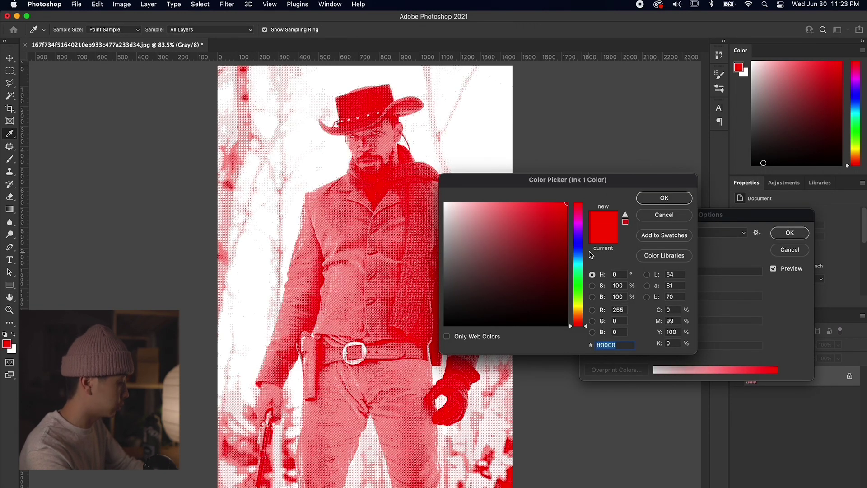
pyautogui.click(579, 248)
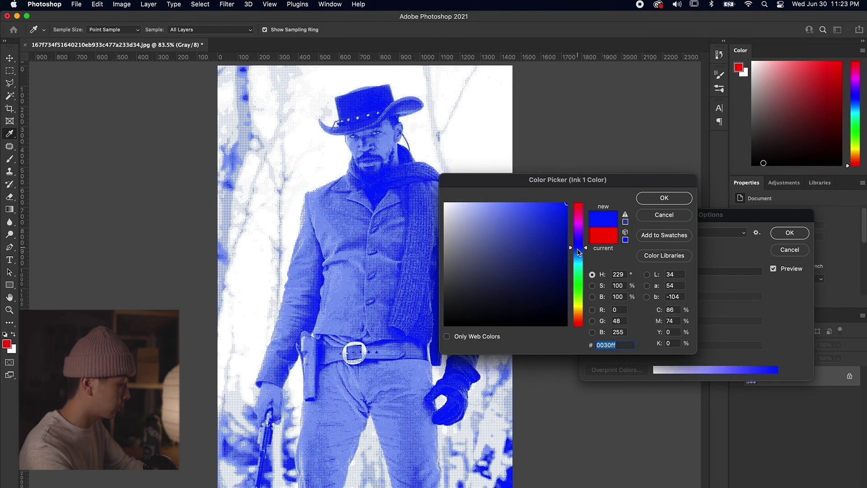
# Step: Try orange, violet and green inks, then cancel the Duotone, keeping the image grayscale
pyautogui.click(580, 313)
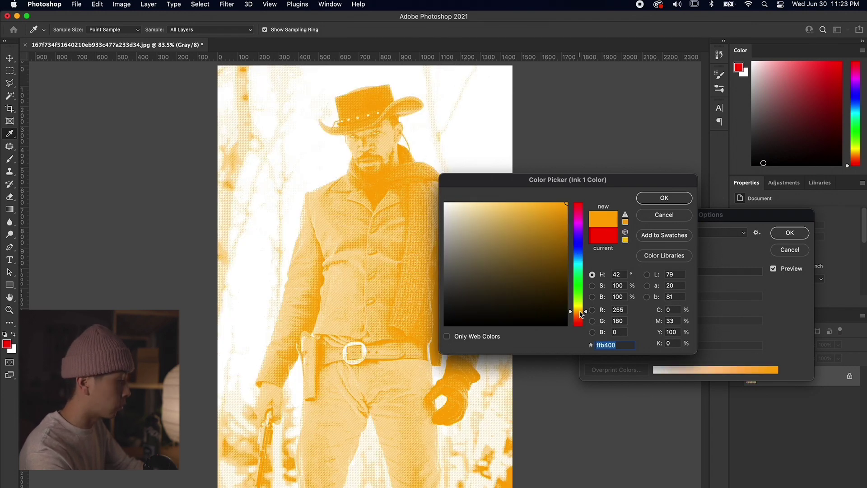
pyautogui.click(579, 237)
pyautogui.click(583, 289)
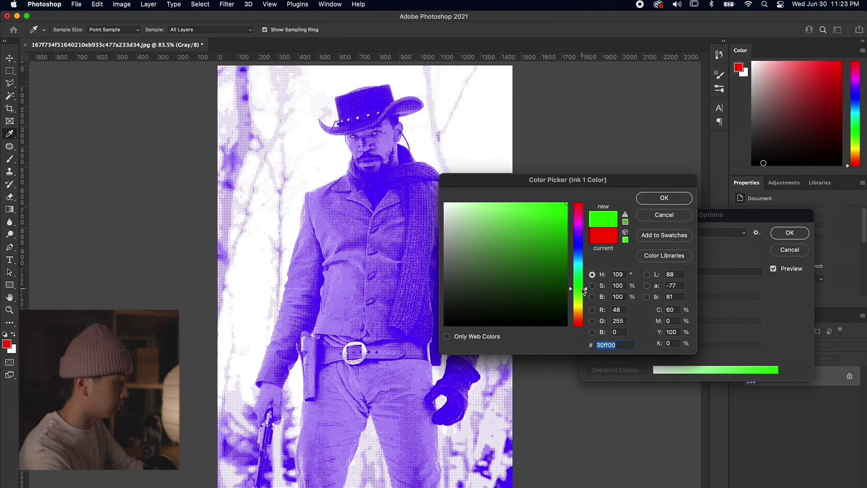
pyautogui.click(567, 263)
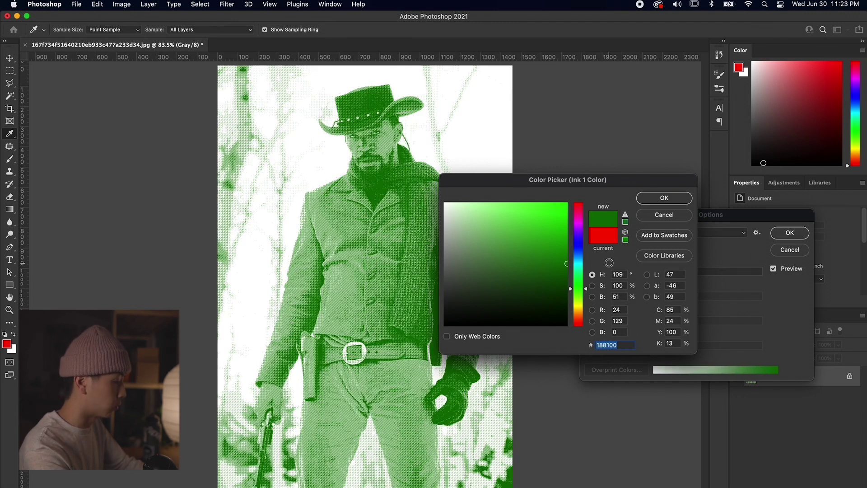
pyautogui.moveTo(606, 182); pyautogui.dragTo(667, 212)
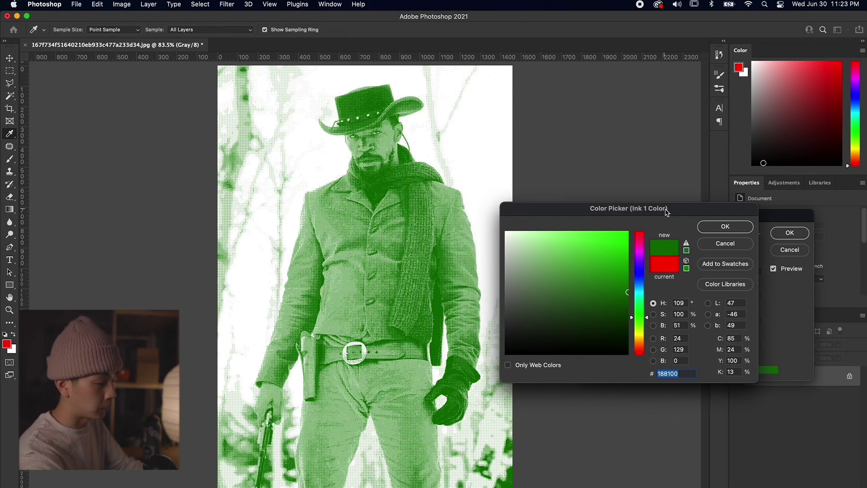
pyautogui.click(725, 244)
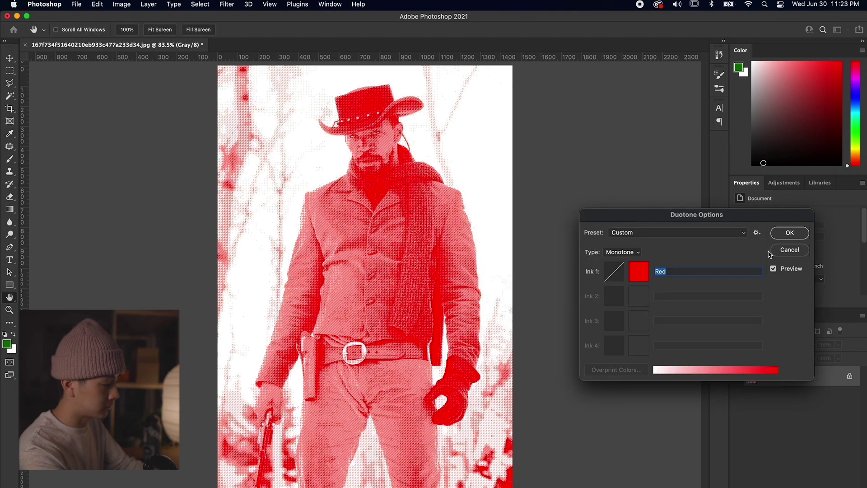
pyautogui.click(785, 251)
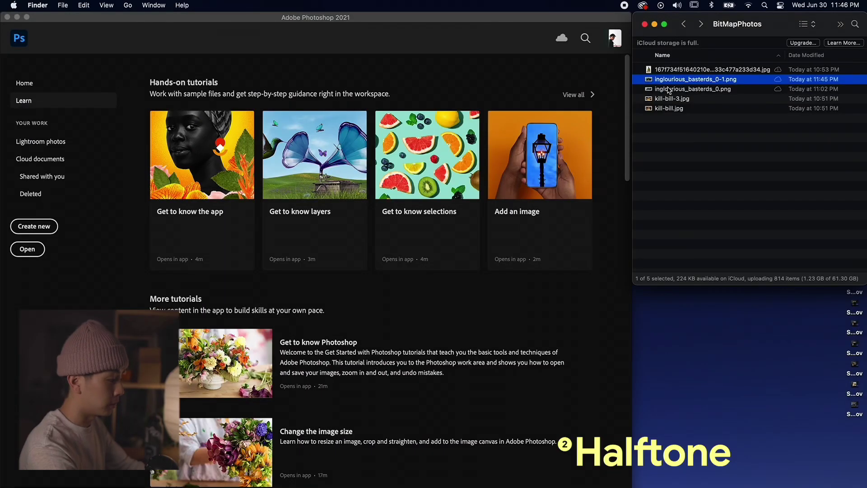
# Step: Preview inglourious_basterds_0-1.png in Finder and open it in Photoshop
pyautogui.press('space')
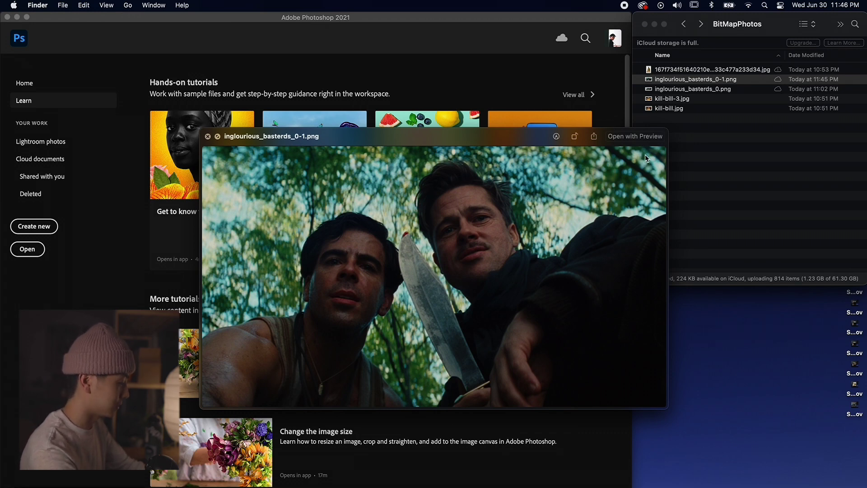
pyautogui.press('space')
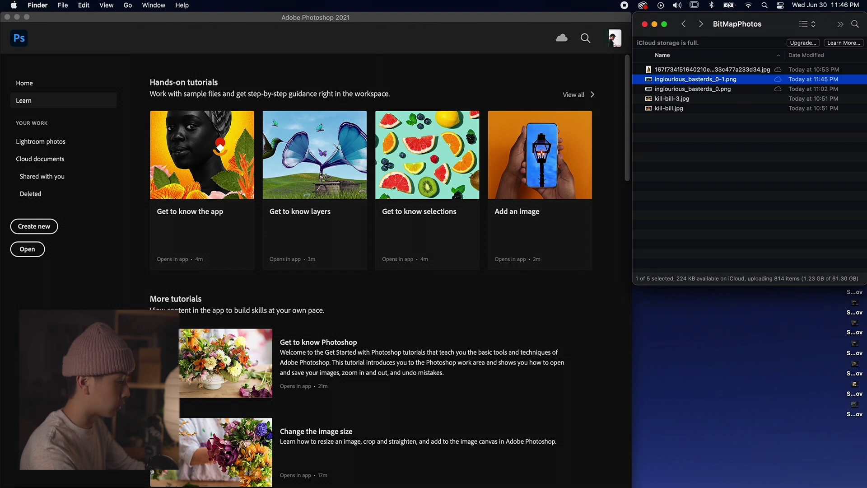
pyautogui.press('super+Tab')
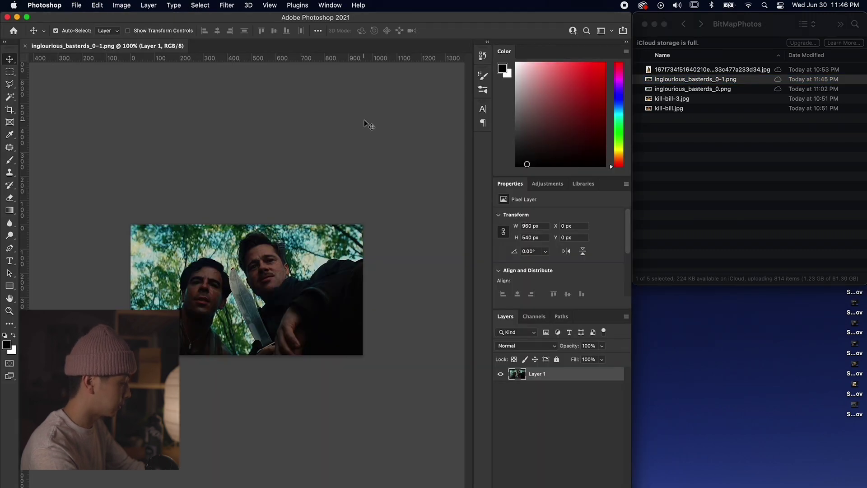
# Step: Maximise the window and check the still's 960 × 540 px image size
pyautogui.doubleClick(381, 18)
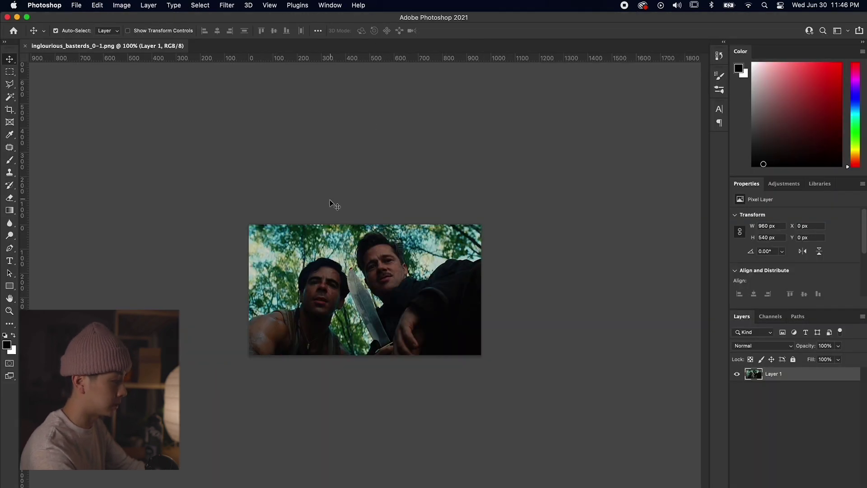
pyautogui.scroll(5, 354, 211)
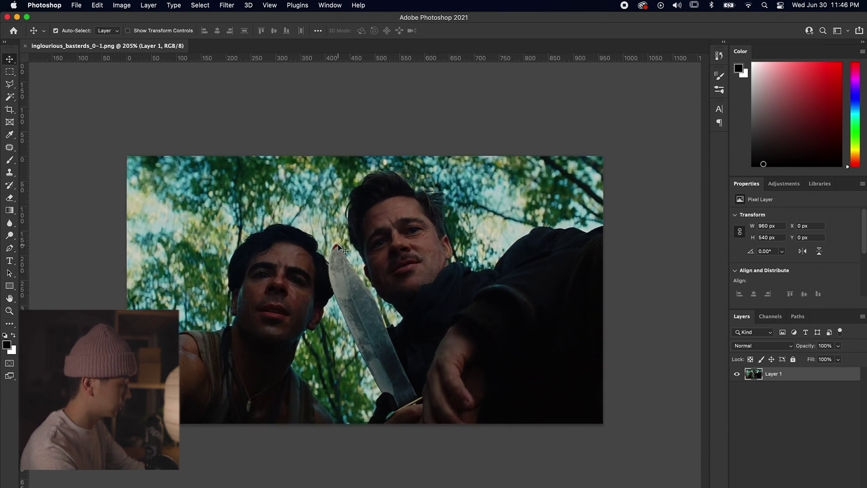
pyautogui.click(120, 5)
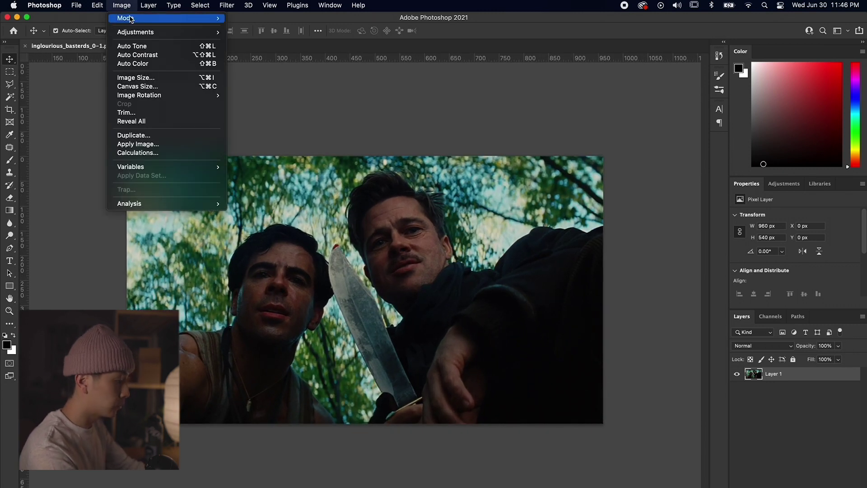
pyautogui.click(170, 78)
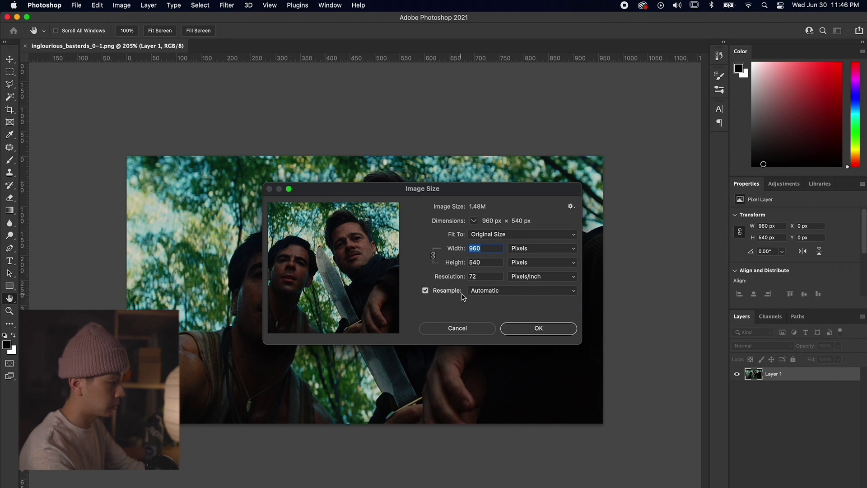
pyautogui.click(533, 334)
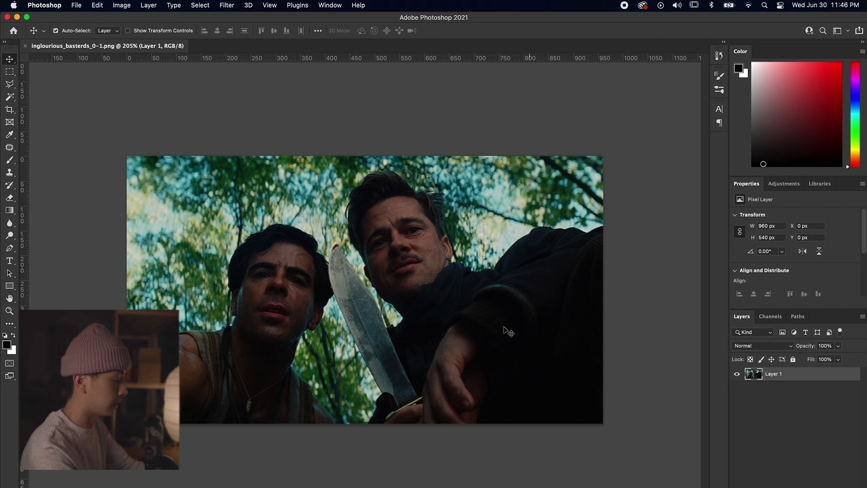
# Step: Convert the still to Grayscale, discarding its colour information
pyautogui.click(124, 6)
pyautogui.moveTo(127, 19)
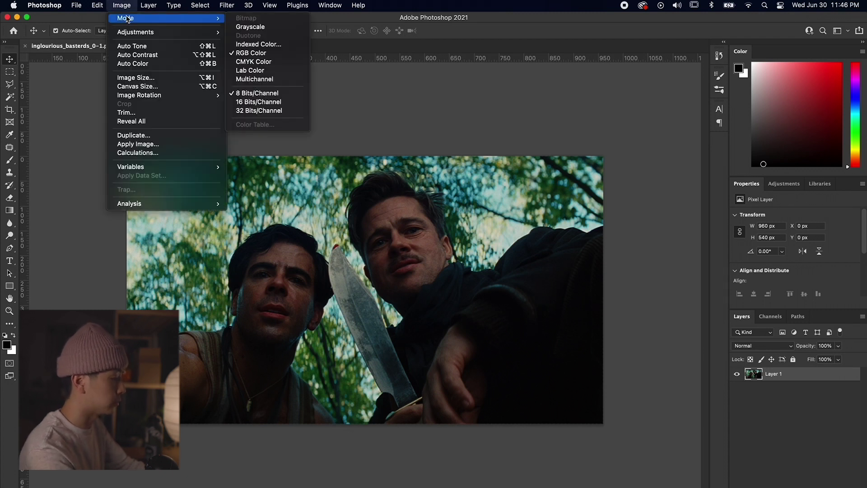
pyautogui.click(250, 27)
pyautogui.press('Return')
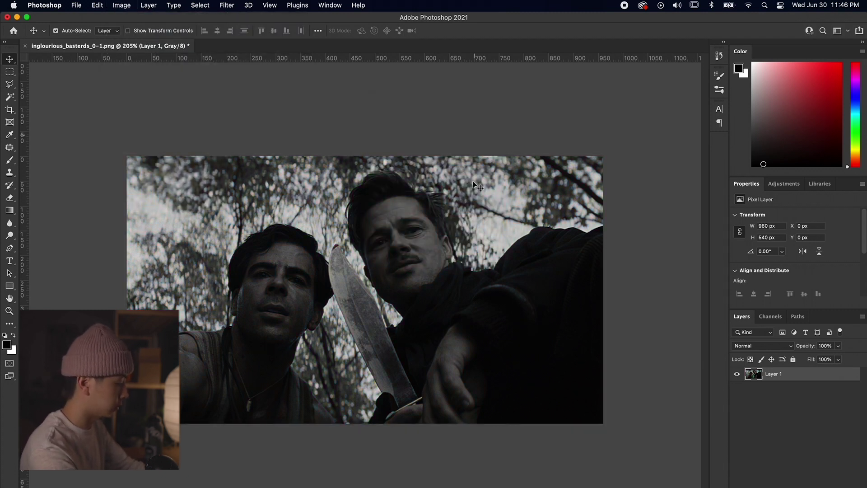
pyautogui.scroll(3, 424, 236)
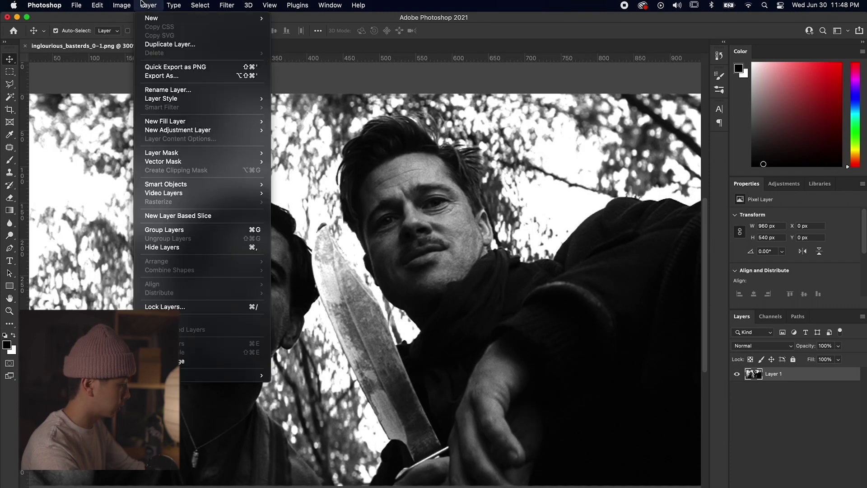
pyautogui.moveTo(125, 18)
pyautogui.click(302, 90)
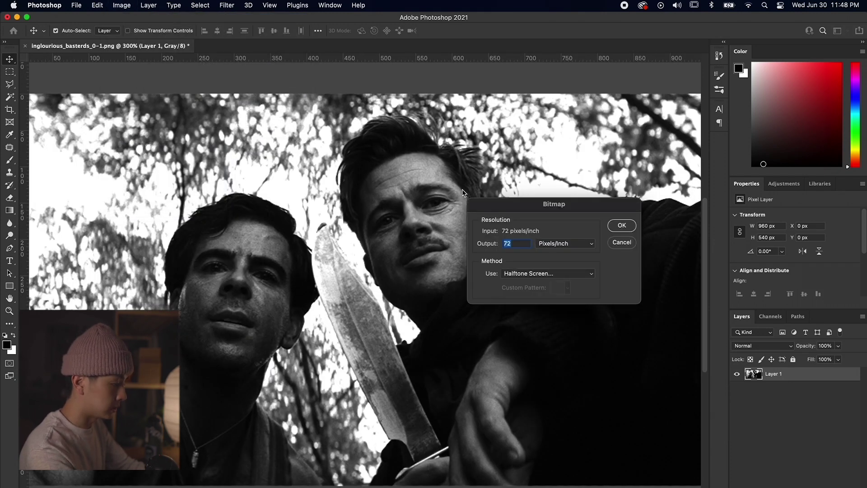
pyautogui.write('150')
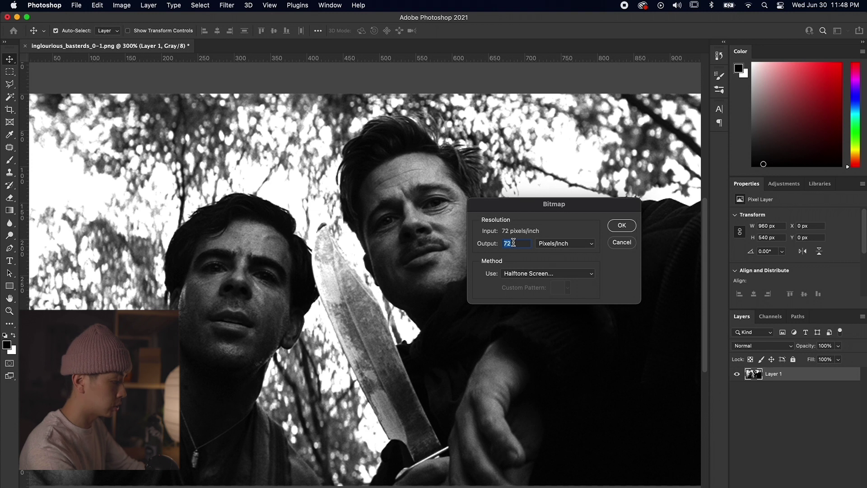
pyautogui.click(615, 226)
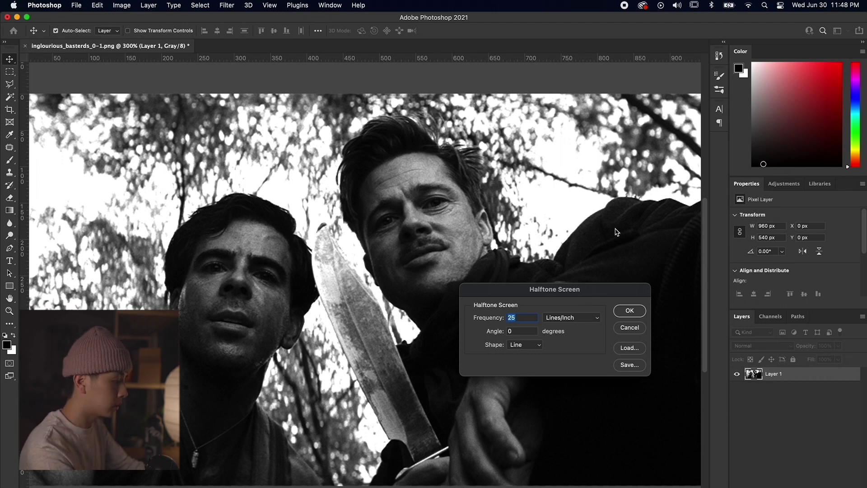
pyautogui.click(528, 345)
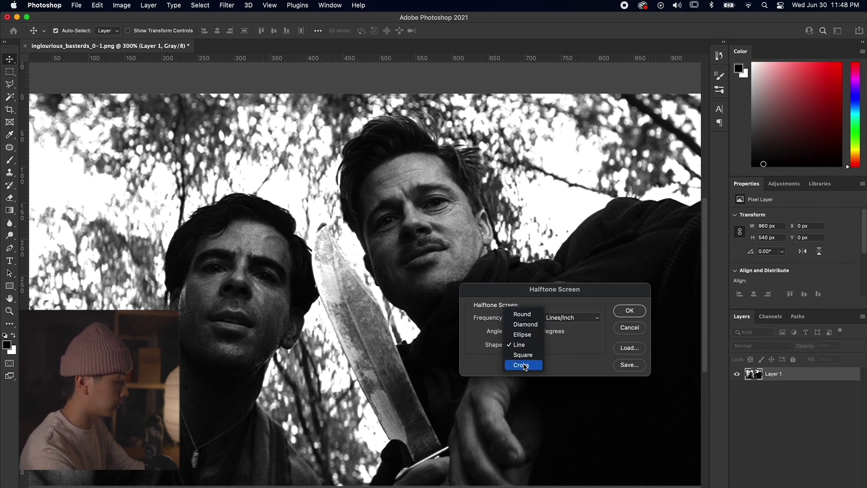
pyautogui.click(523, 365)
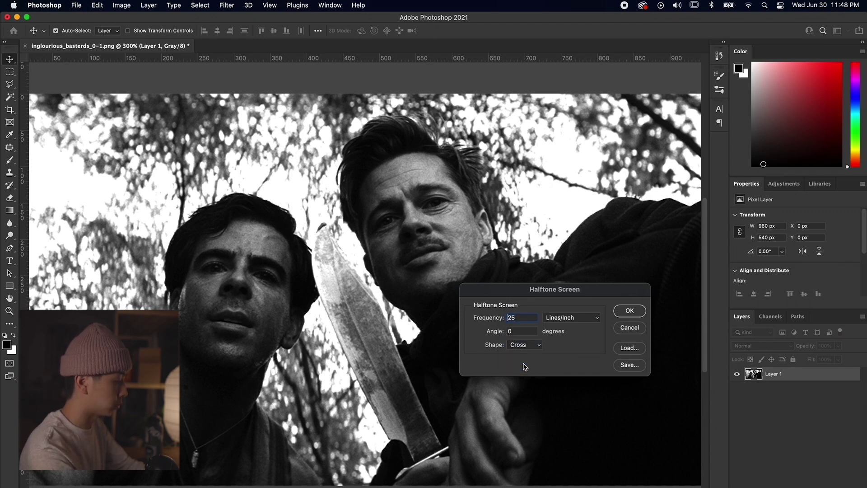
pyautogui.click(630, 311)
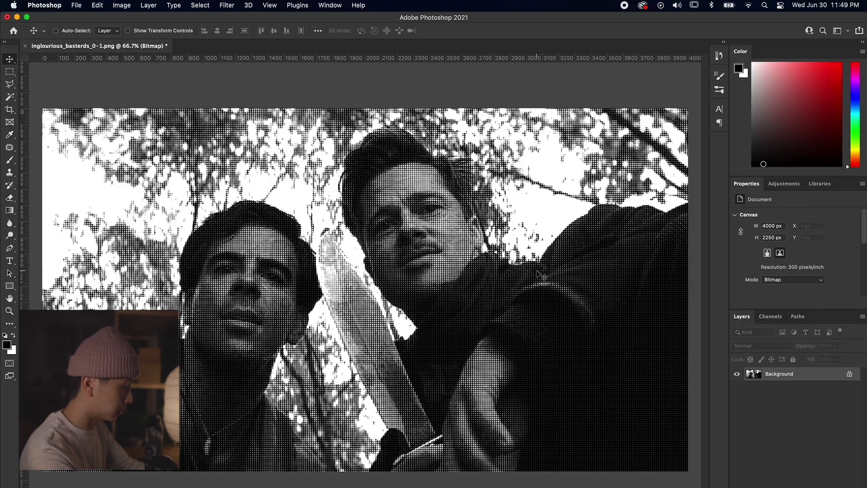
pyautogui.scroll(5, 541, 274)
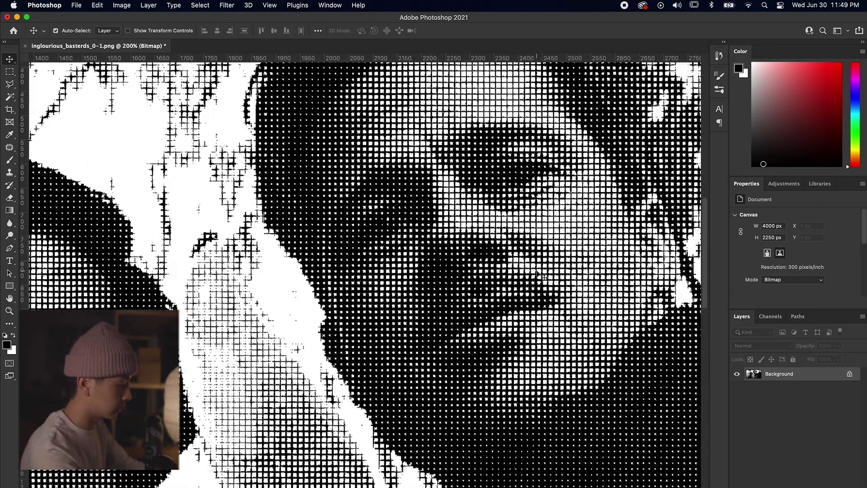
pyautogui.scroll(-5, 541, 274)
pyautogui.scroll(5, 541, 274)
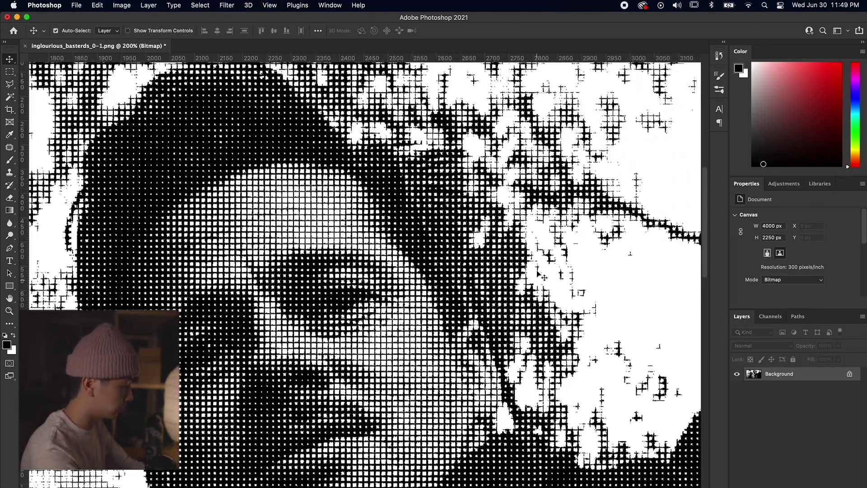
pyautogui.scroll(-5, 538, 274)
pyautogui.scroll(5, 537, 274)
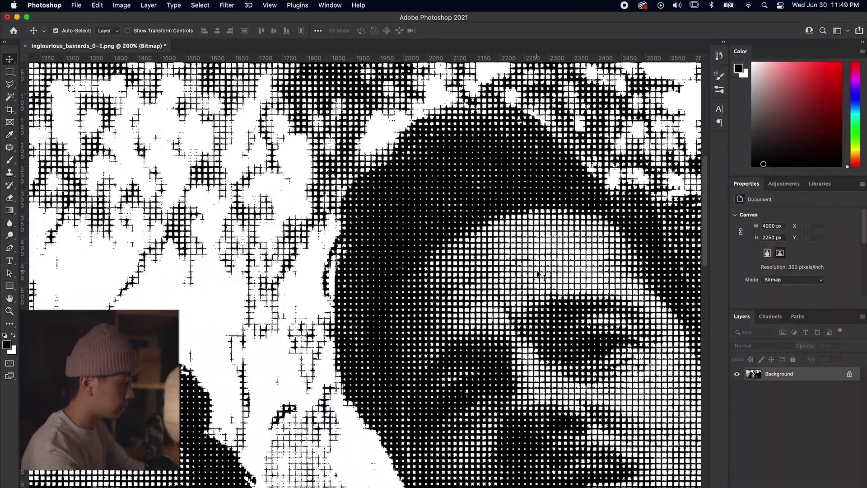
pyautogui.scroll(-3, 538, 274)
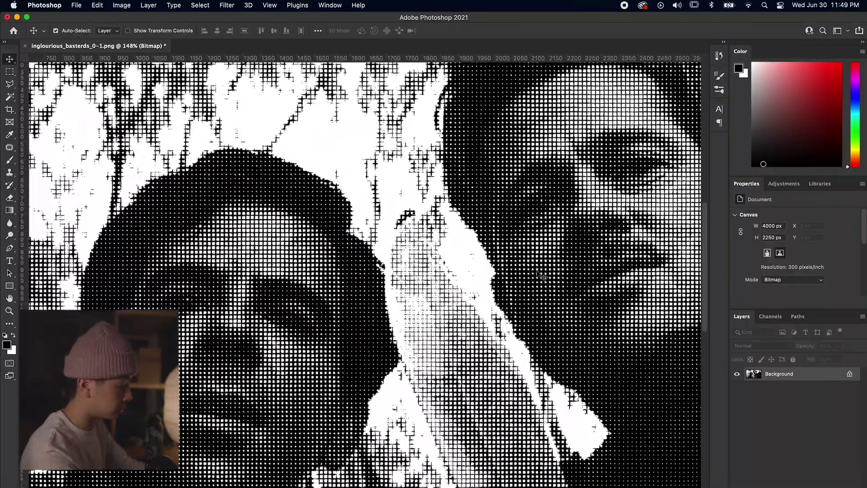
pyautogui.scroll(-4, 541, 274)
pyautogui.scroll(2, 541, 274)
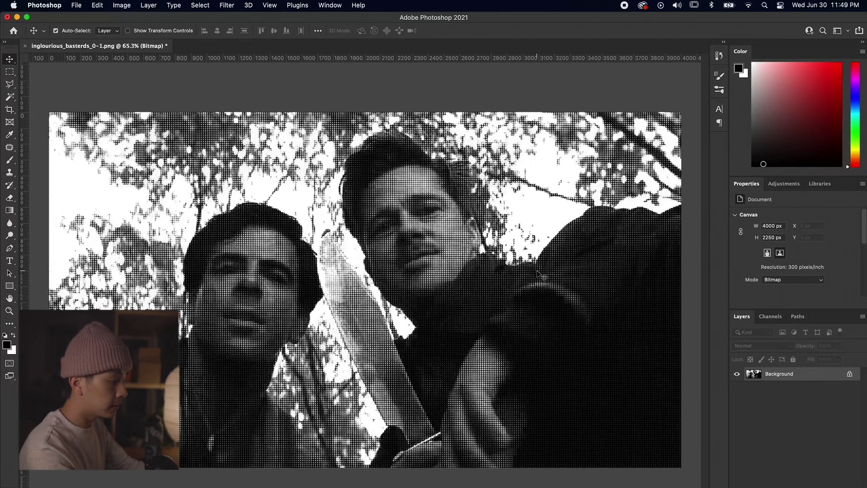
pyautogui.press('super+z')
pyautogui.press('super+z')
pyautogui.scroll(-3, 362, 216)
# Step: Convert the still to a 150 ppi bitmap with a 25 lines/inch round-dot halftone, then inspect it
pyautogui.scroll(3, 364, 269)
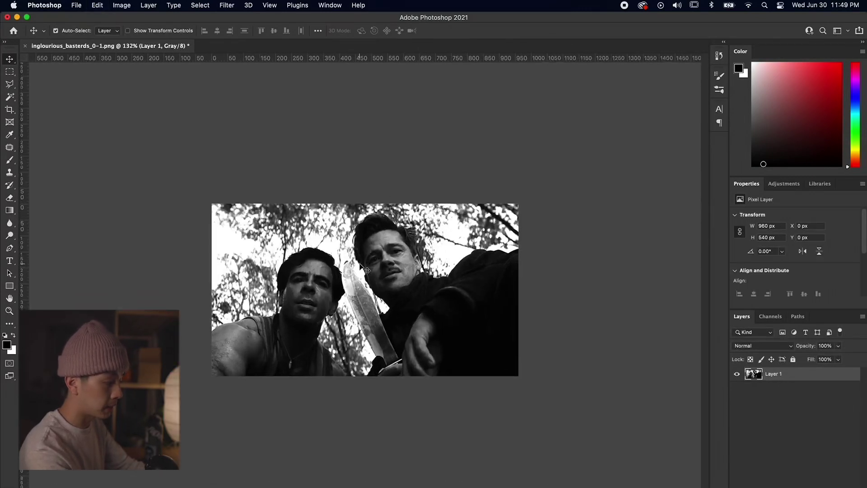
pyautogui.scroll(1, 360, 267)
pyautogui.click(122, 5)
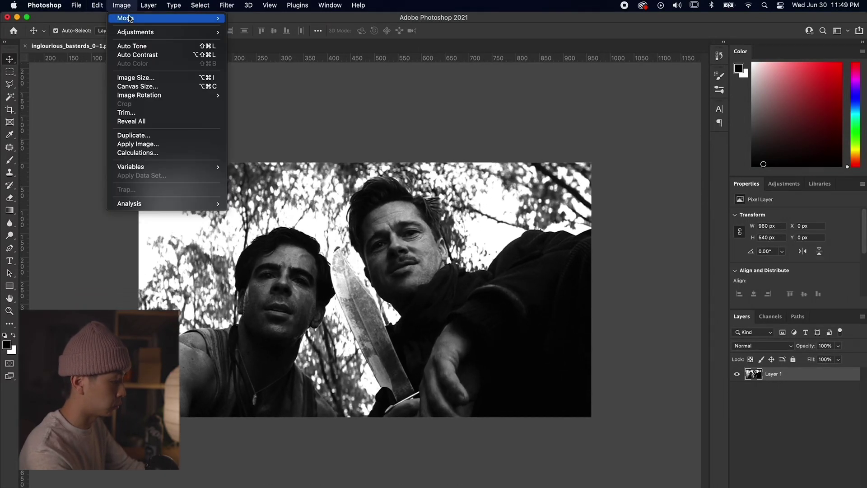
pyautogui.moveTo(131, 18)
pyautogui.click(253, 19)
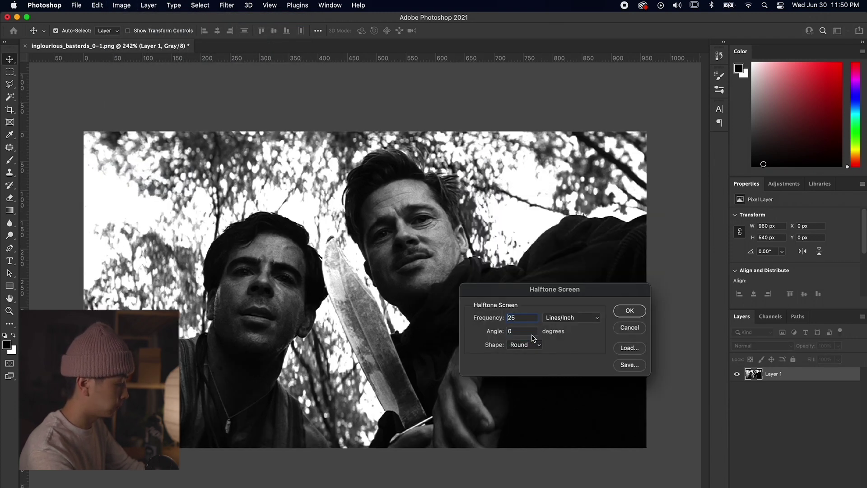
pyautogui.press('Return')
pyautogui.scroll(3, 394, 234)
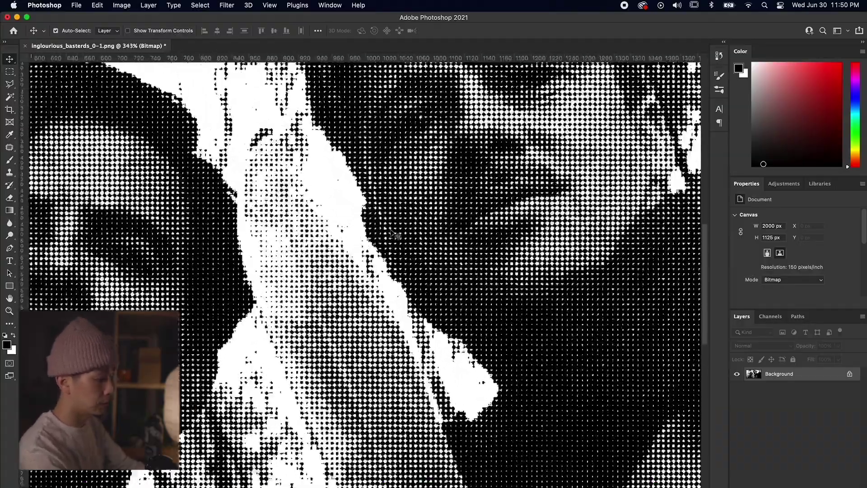
pyautogui.hscroll(5, 394, 234)
pyautogui.scroll(2, 429, 142)
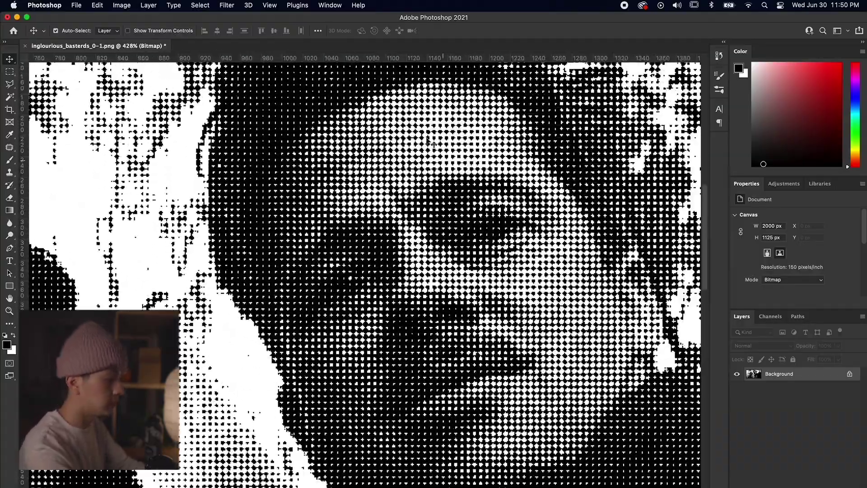
pyautogui.scroll(2, 429, 142)
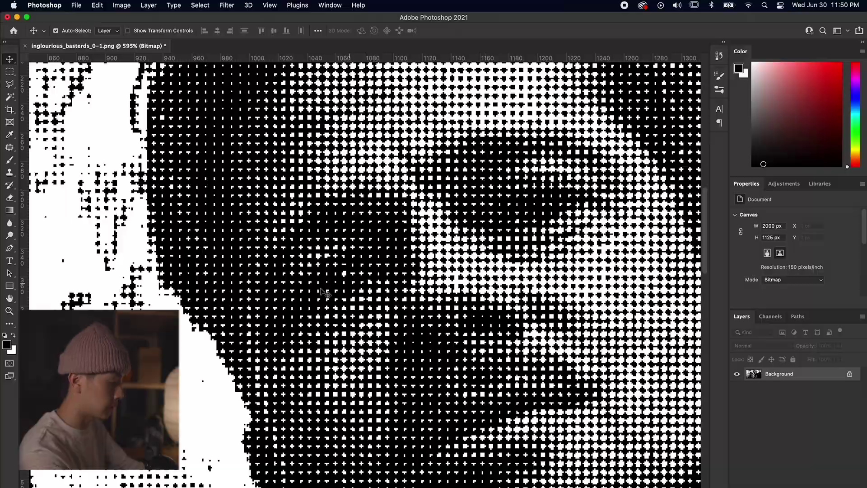
pyautogui.scroll(-5, 348, 312)
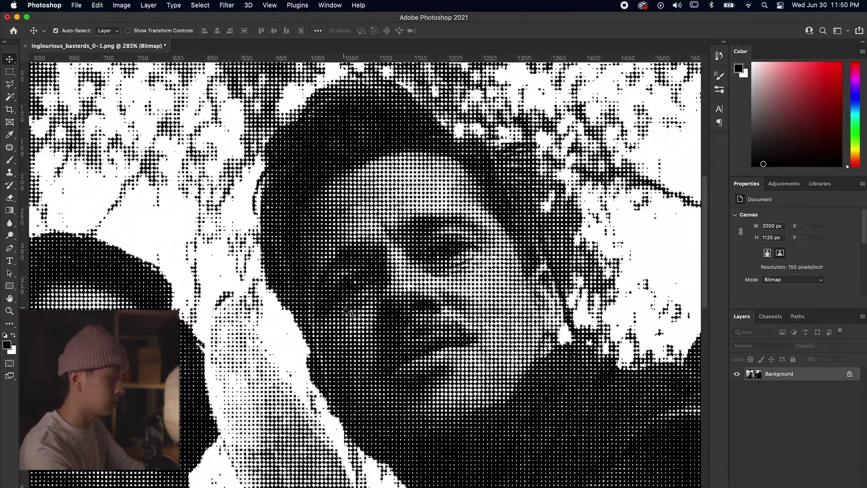
pyautogui.scroll(-4, 345, 311)
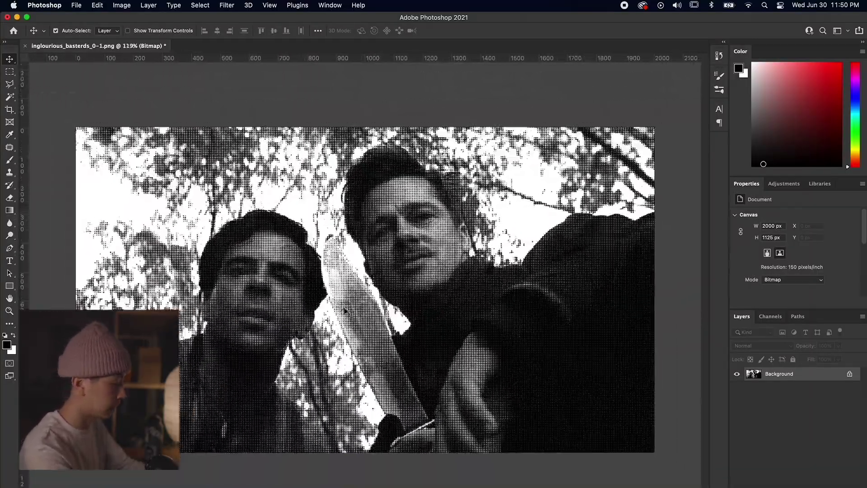
pyautogui.scroll(1, 345, 311)
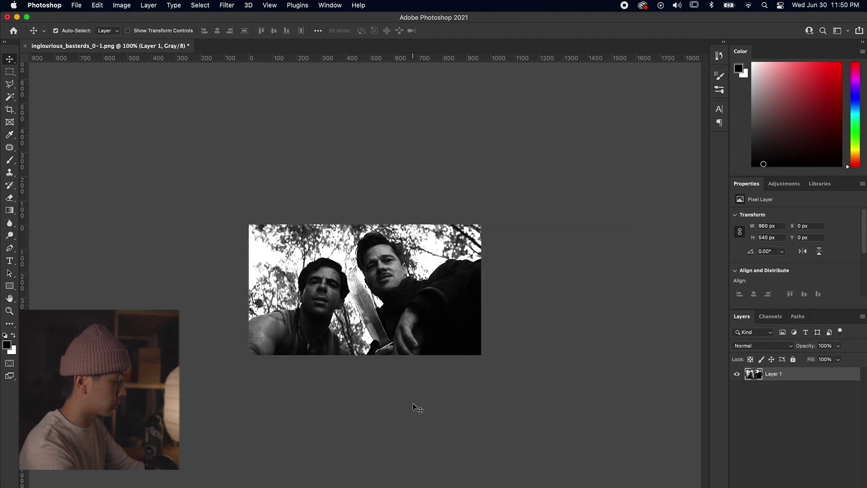
# Step: Convert the still to a 150 ppi bitmap with a Line-shaped halftone screen and look it over
pyautogui.scroll(2, 414, 406)
pyautogui.click(122, 5)
pyautogui.moveTo(118, 18)
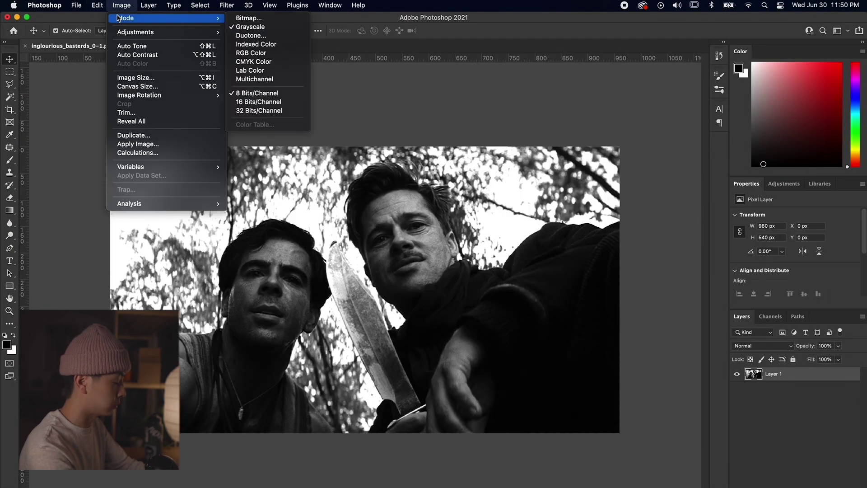
pyautogui.click(248, 18)
pyautogui.click(622, 225)
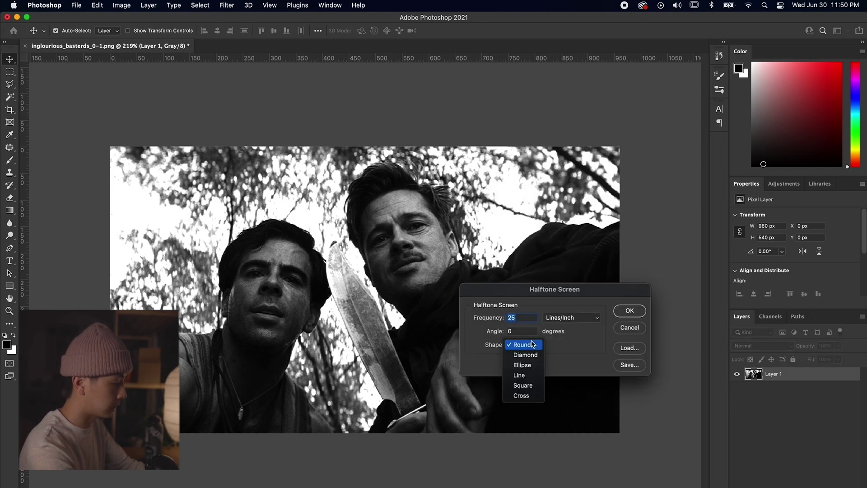
pyautogui.click(524, 375)
pyautogui.press('Return')
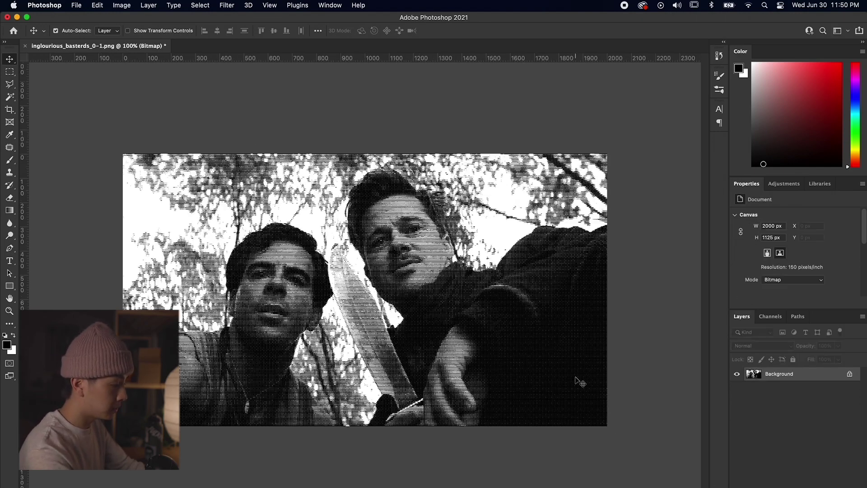
pyautogui.scroll(10, 467, 287)
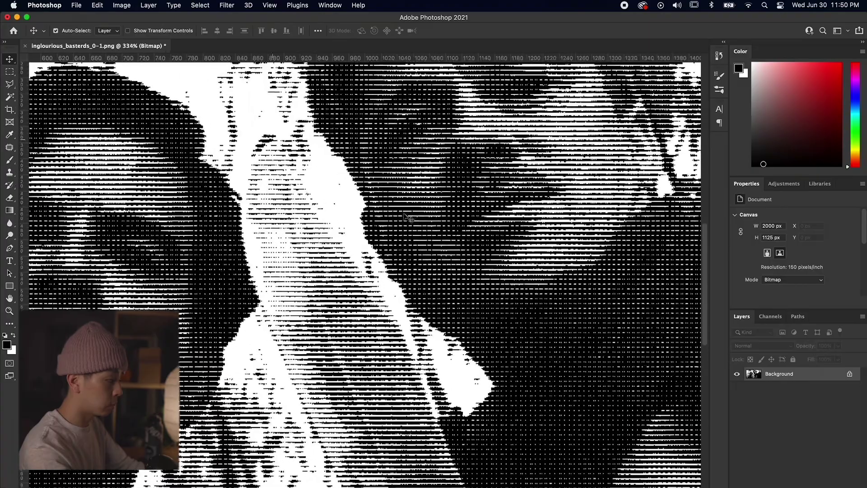
pyautogui.scroll(5, 409, 218)
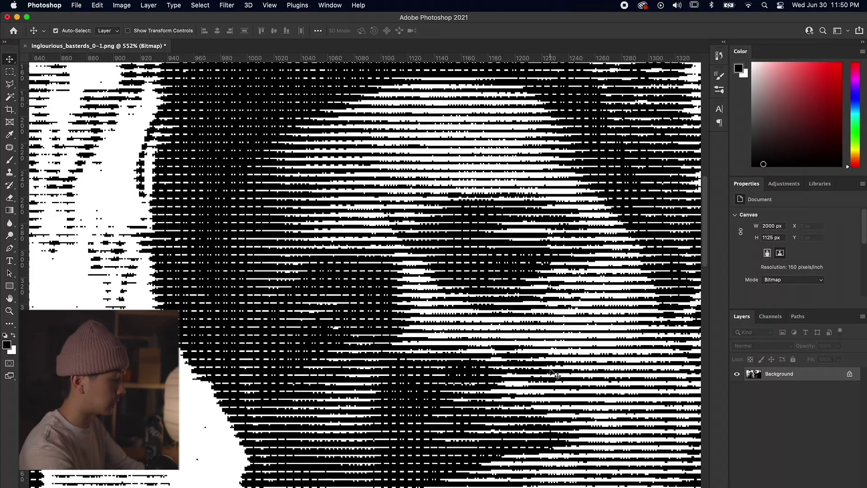
pyautogui.scroll(-4, 551, 373)
pyautogui.scroll(-6, 552, 373)
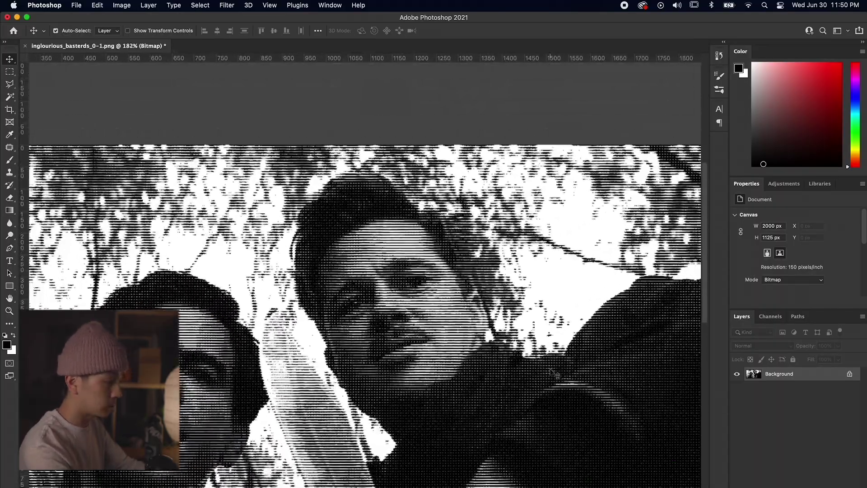
pyautogui.scroll(2, 448, 296)
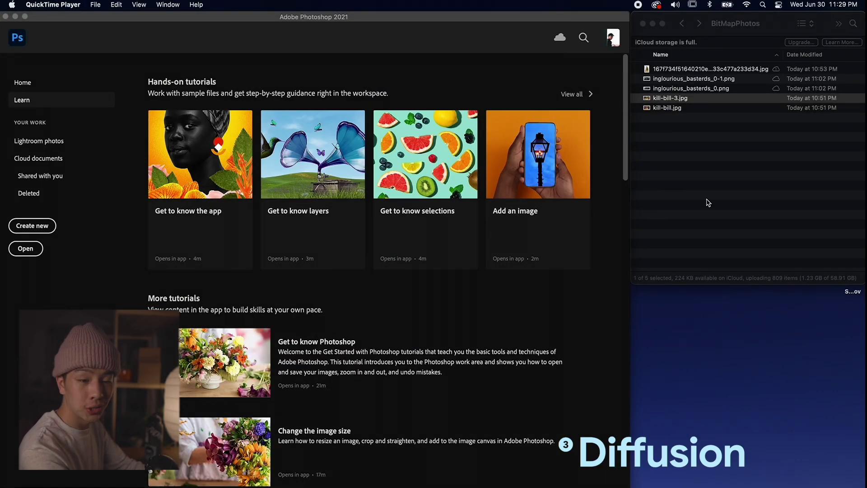
# Step: Preview kill-bill-3.jpg, open it in Photoshop and maximise the window
pyautogui.click(671, 98)
pyautogui.press('space')
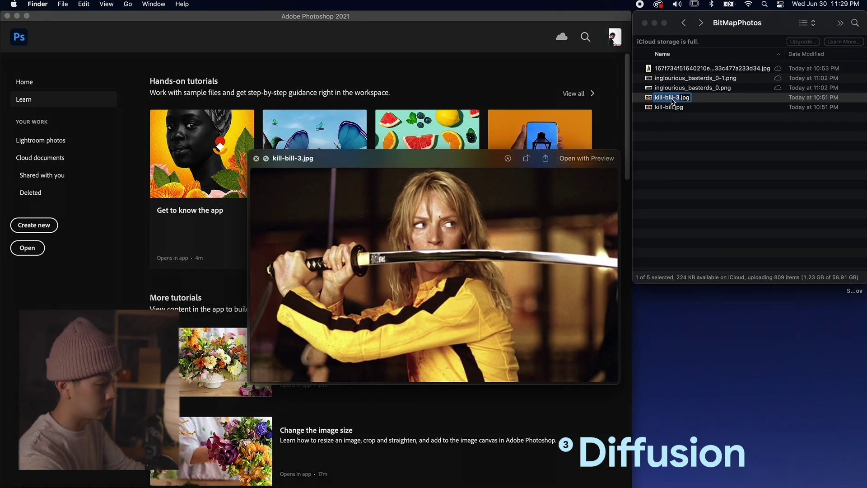
pyautogui.moveTo(672, 98); pyautogui.dragTo(481, 20)
pyautogui.doubleClick(481, 21)
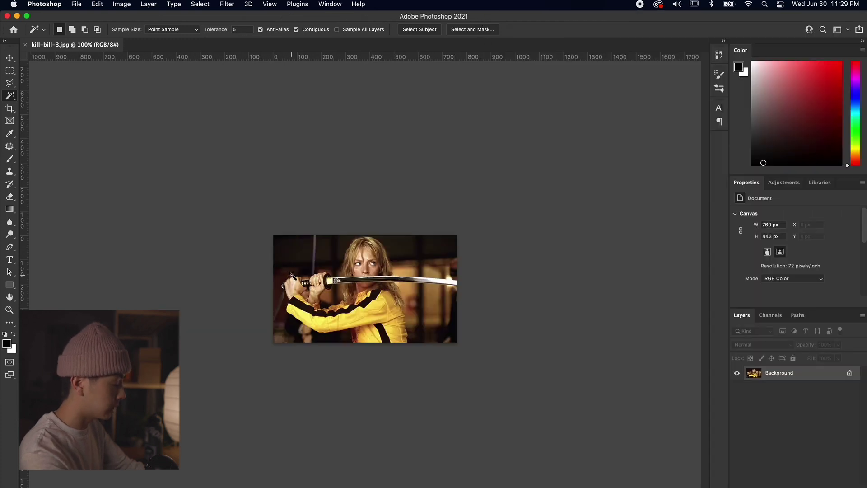
# Step: Check that the image size is 760 × 443 px and leave it unchanged
pyautogui.scroll(3, 364, 287)
pyautogui.click(122, 4)
pyautogui.click(131, 76)
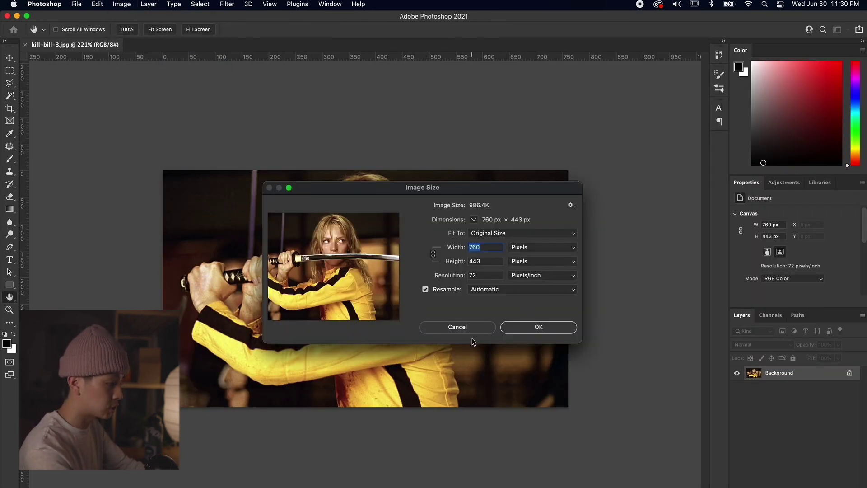
pyautogui.click(523, 329)
# Step: Convert the Kill Bill still to Grayscale, discarding its colour information
pyautogui.press('w')
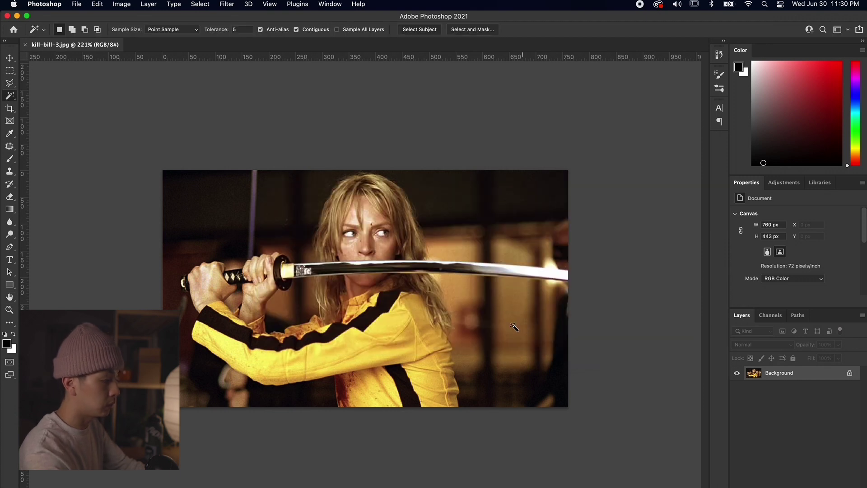
pyautogui.click(129, 3)
pyautogui.moveTo(135, 16)
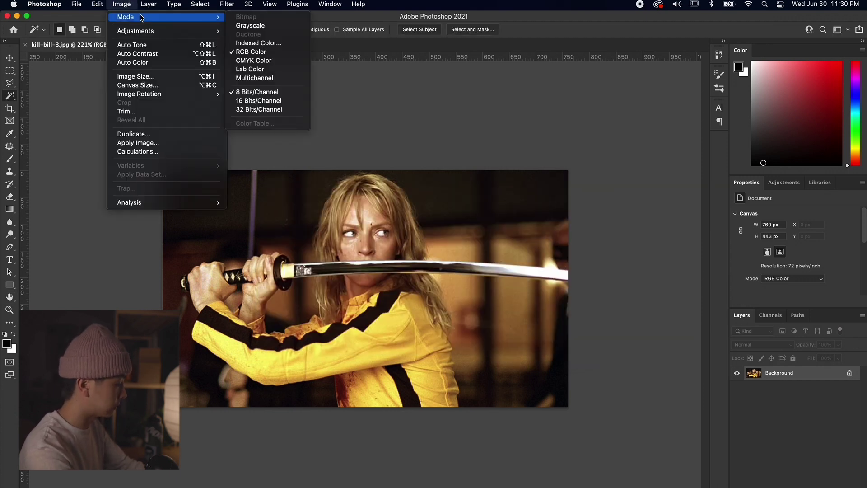
pyautogui.click(236, 26)
pyautogui.press('Return')
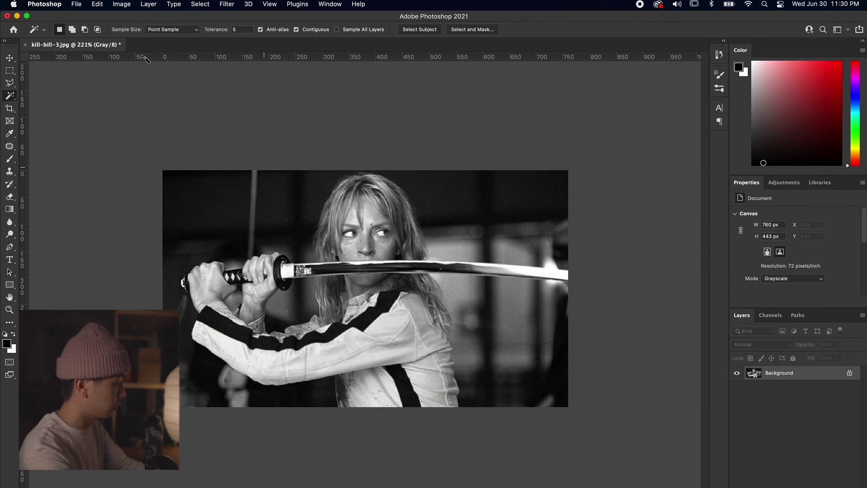
pyautogui.click(121, 4)
# Step: Apply Levels with black point 19, midtone 0.86 and white point 230
pyautogui.moveTo(135, 29)
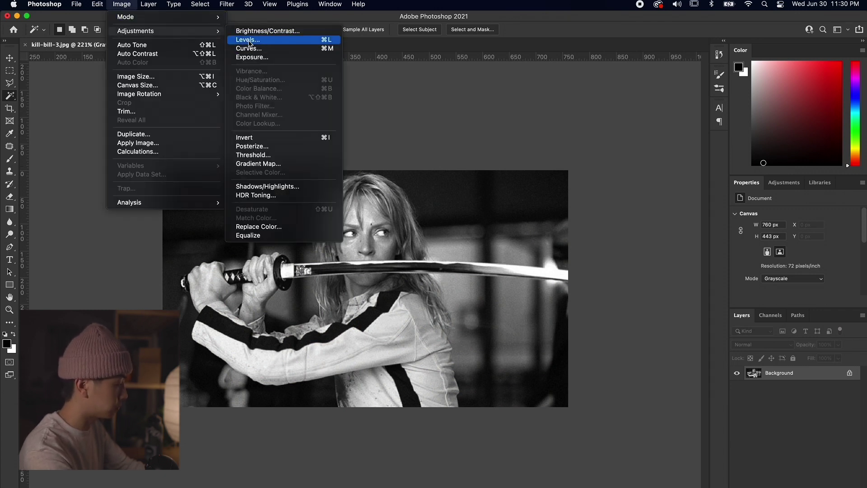
pyautogui.click(253, 39)
pyautogui.moveTo(711, 287); pyautogui.dragTo(601, 280)
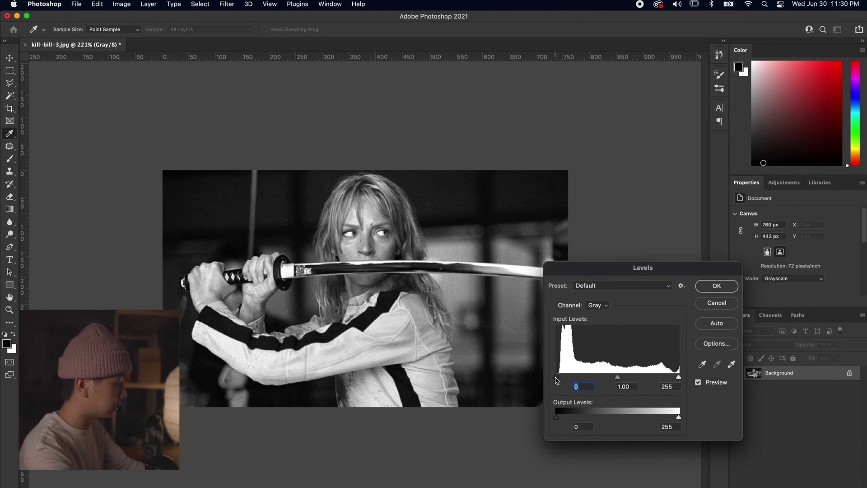
pyautogui.moveTo(556, 378); pyautogui.dragTo(561, 378)
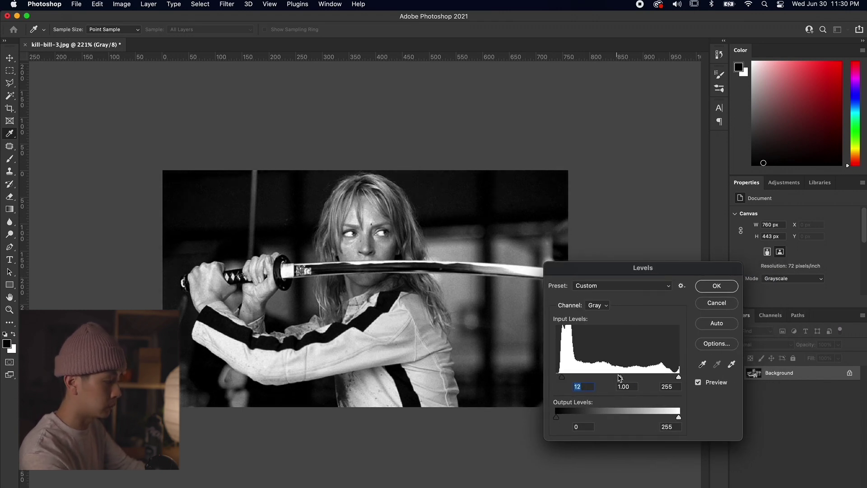
pyautogui.moveTo(620, 377); pyautogui.dragTo(668, 379)
pyautogui.moveTo(563, 377); pyautogui.dragTo(565, 378)
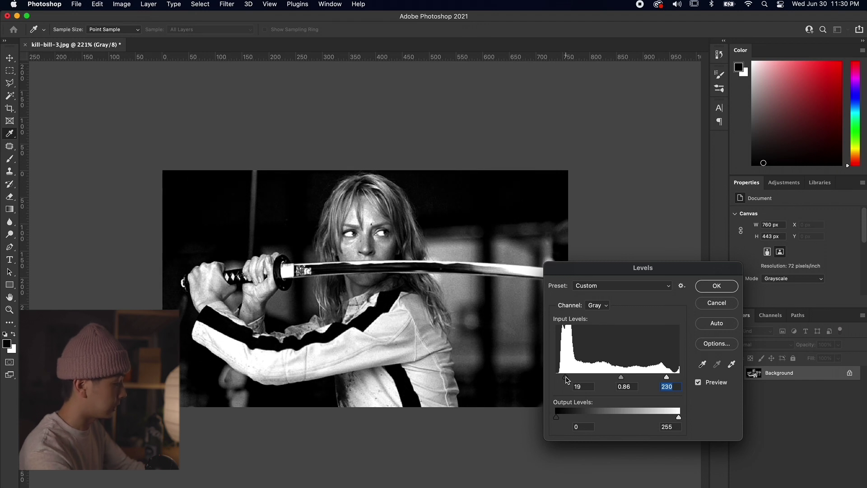
pyautogui.click(718, 291)
# Step: Convert the grayscale still to a 72 pixels/inch Bitmap using Diffusion Dither
pyautogui.click(122, 4)
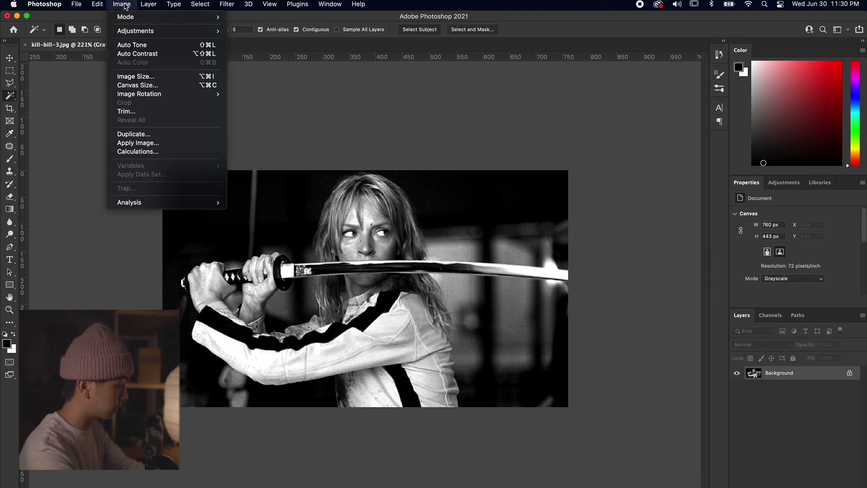
pyautogui.moveTo(131, 16)
pyautogui.click(244, 17)
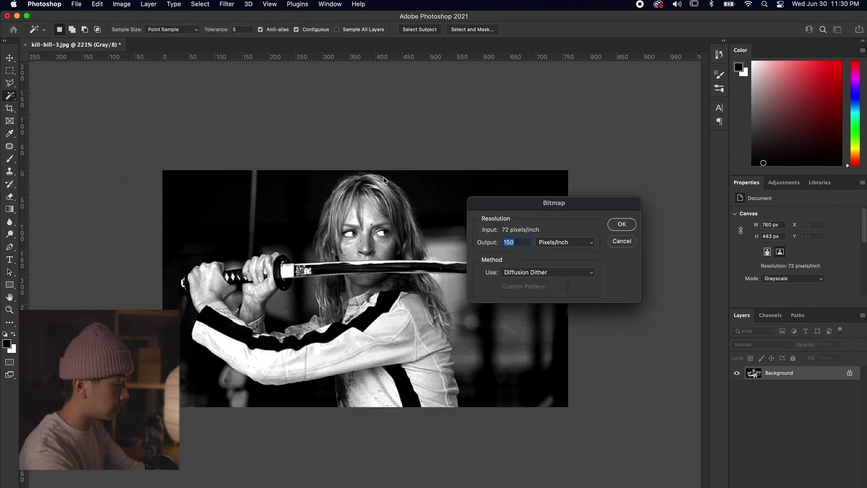
pyautogui.write('72')
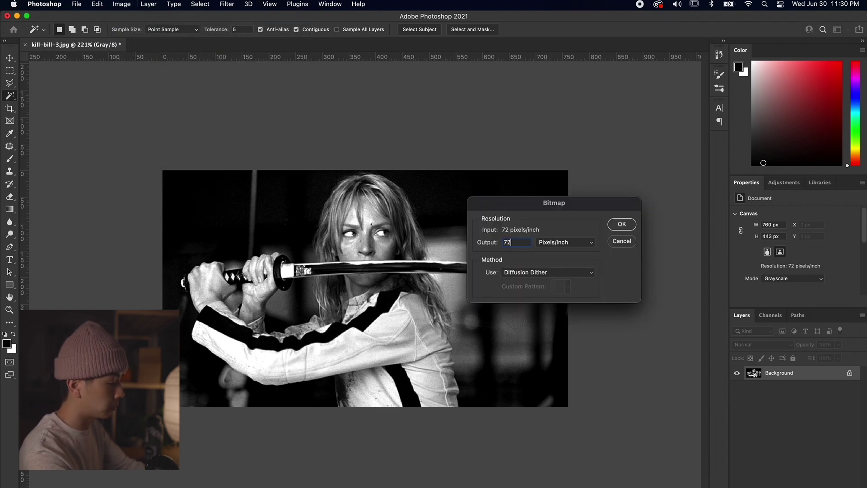
pyautogui.press('Return')
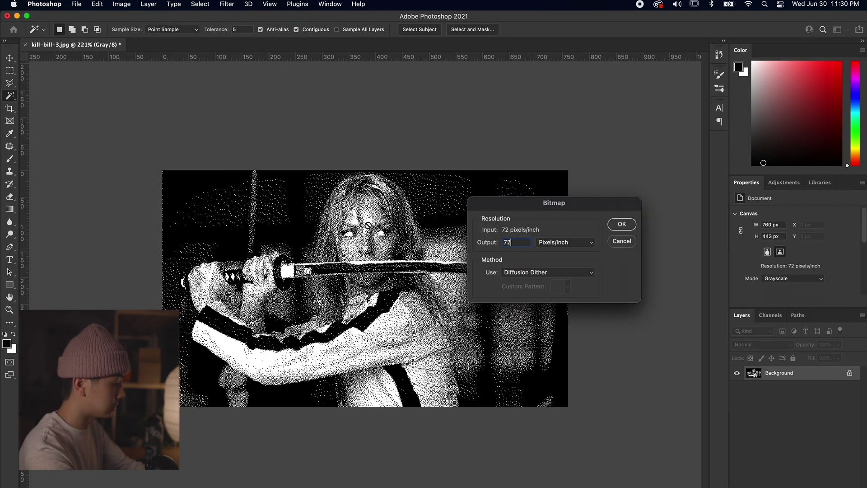
# Step: Zoom in and out to inspect the diffusion-dithered speckle texture
pyautogui.scroll(3, 371, 223)
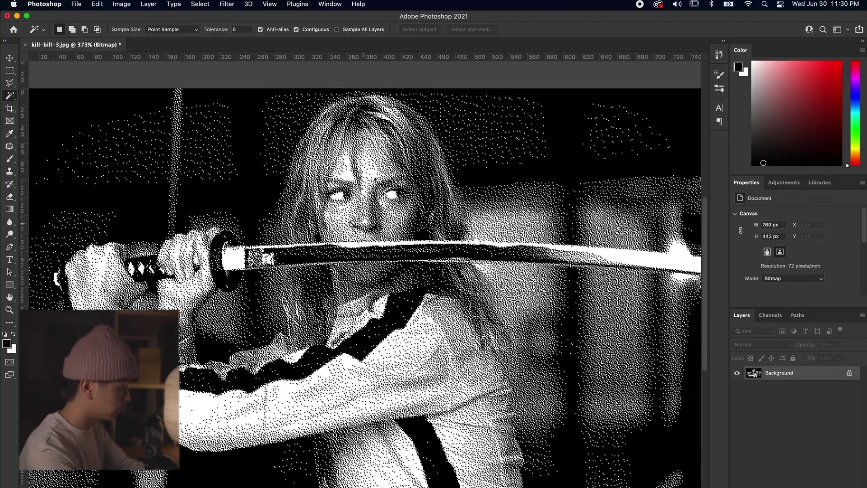
pyautogui.scroll(-1, 361, 223)
pyautogui.scroll(3, 355, 224)
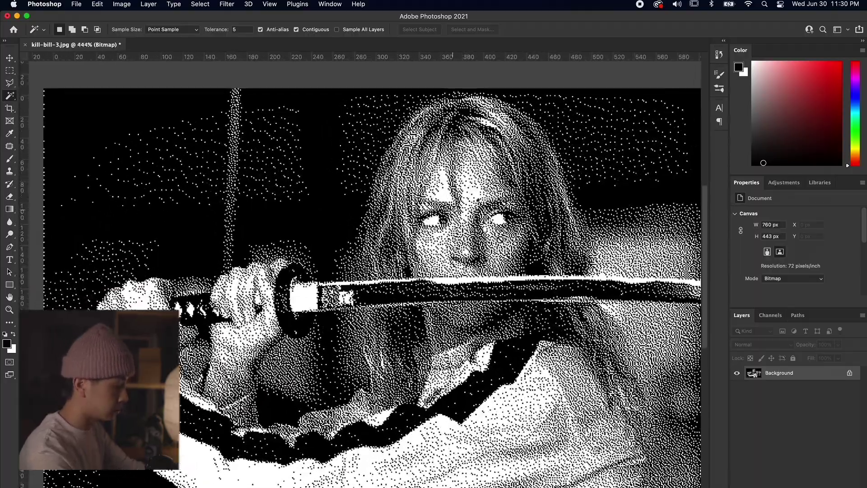
pyautogui.scroll(-2, 499, 239)
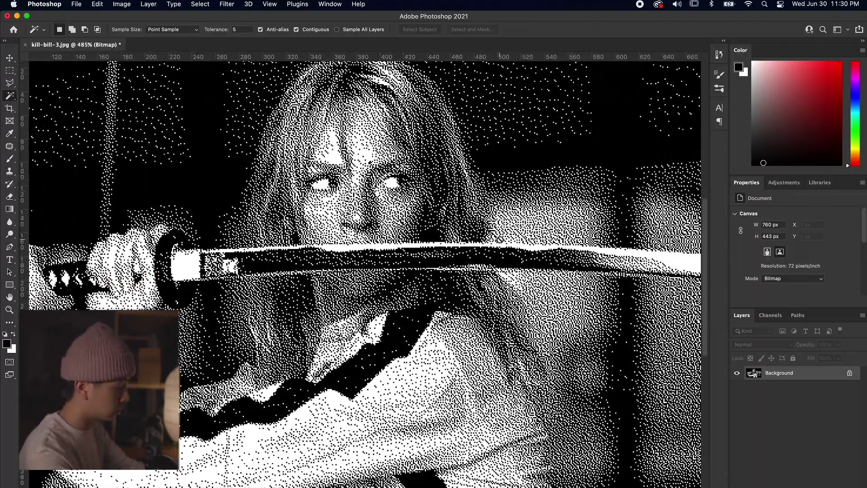
pyautogui.scroll(-2, 499, 239)
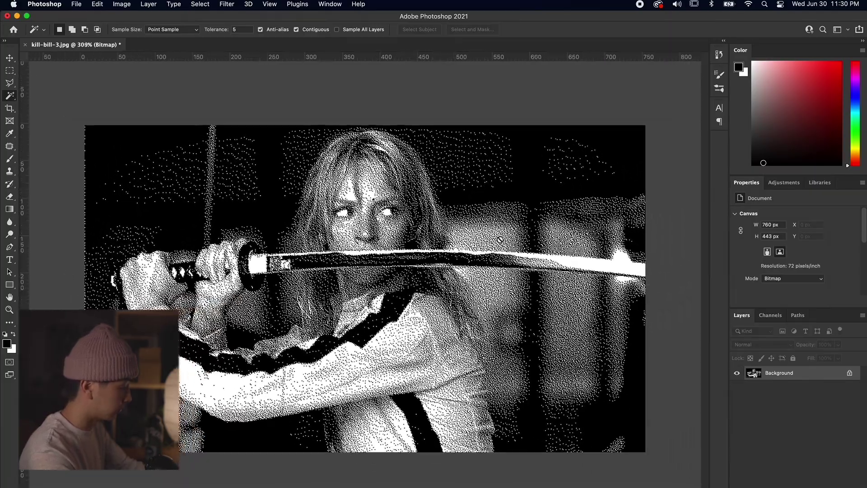
pyautogui.scroll(1, 388, 276)
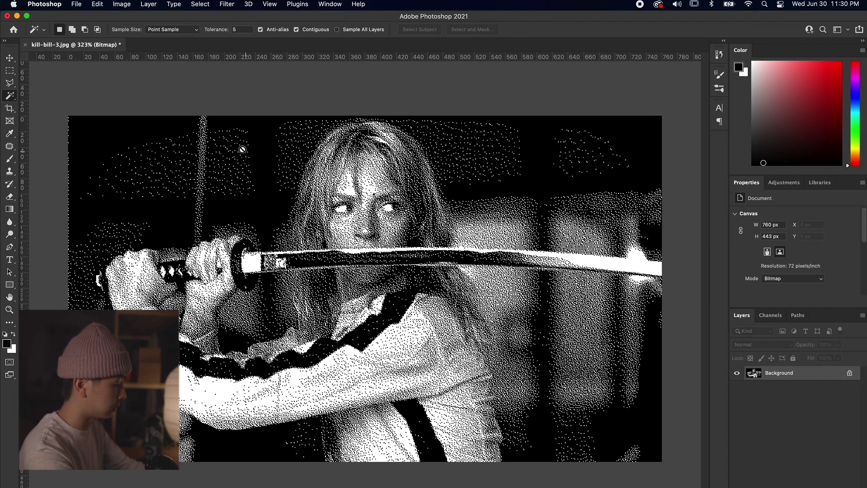
pyautogui.click(97, 4)
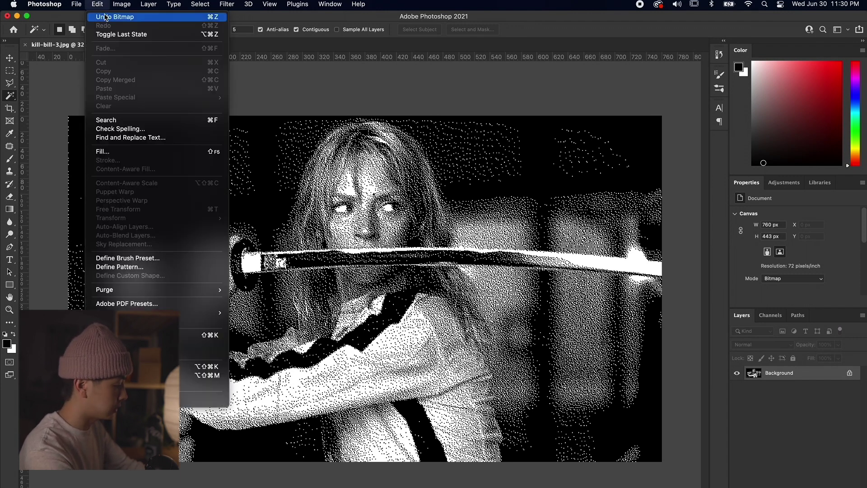
pyautogui.click(118, 13)
pyautogui.click(122, 4)
pyautogui.moveTo(136, 17)
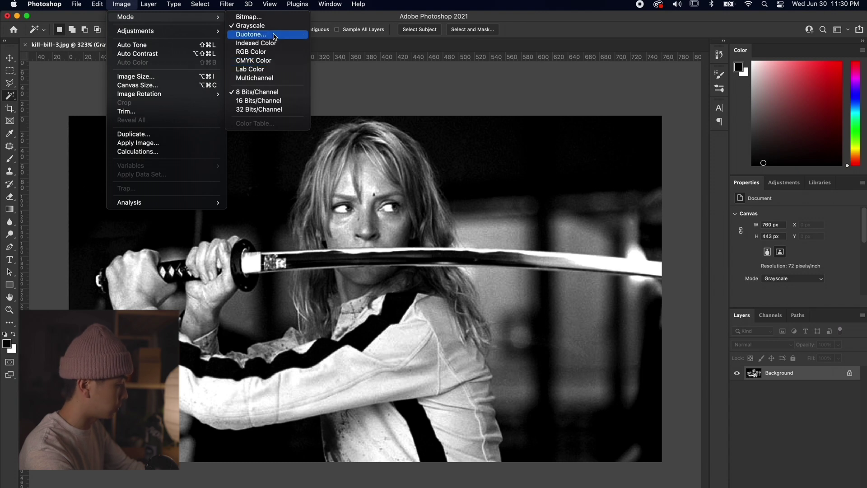
pyautogui.click(248, 17)
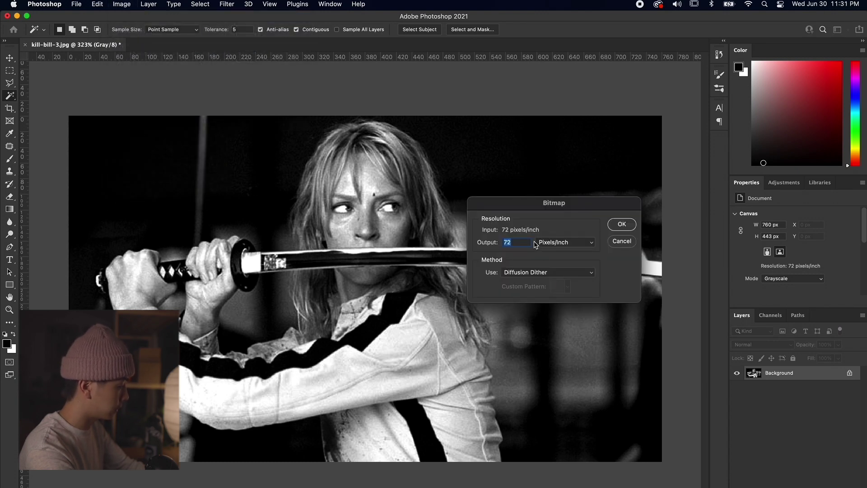
pyautogui.write('150')
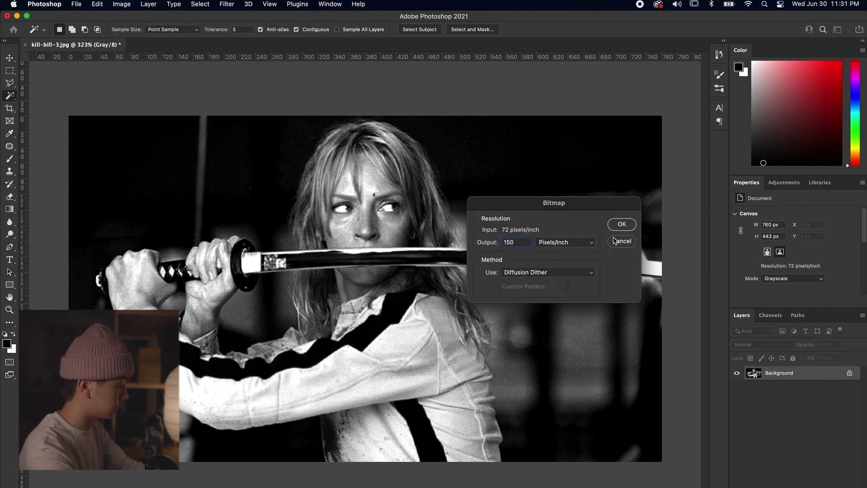
pyautogui.click(618, 224)
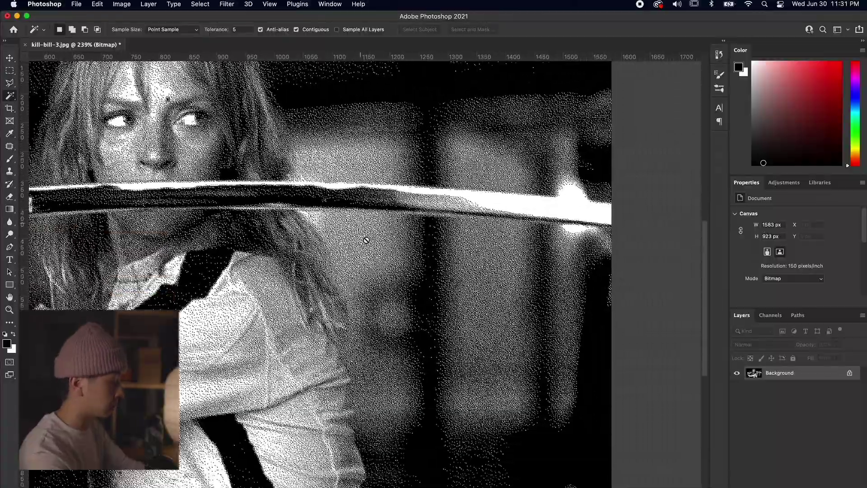
pyautogui.scroll(-5, 365, 239)
pyautogui.scroll(10, 363, 226)
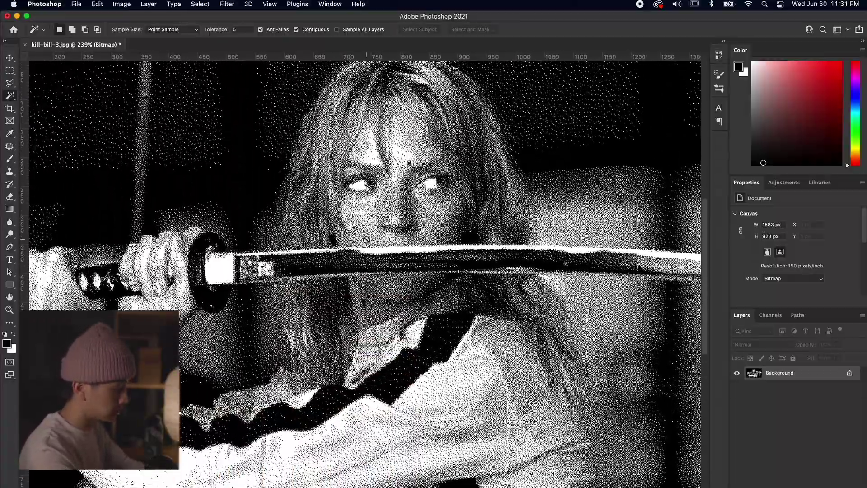
pyautogui.scroll(5, 362, 210)
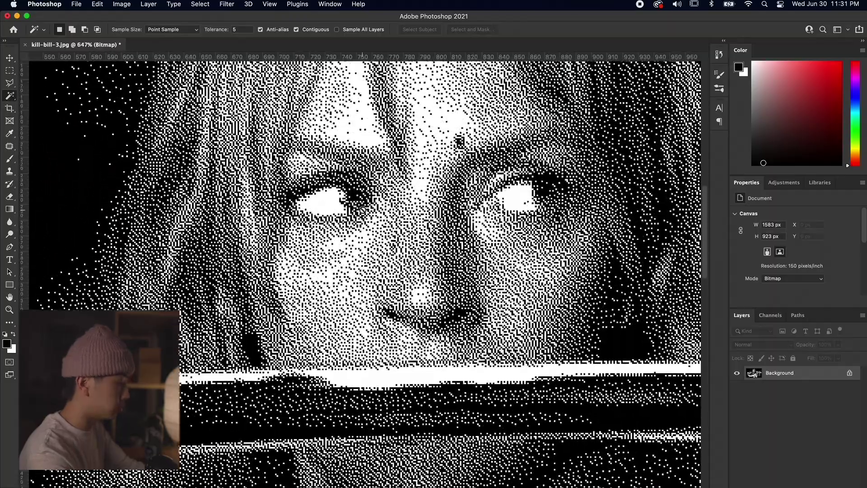
pyautogui.scroll(-10, 362, 210)
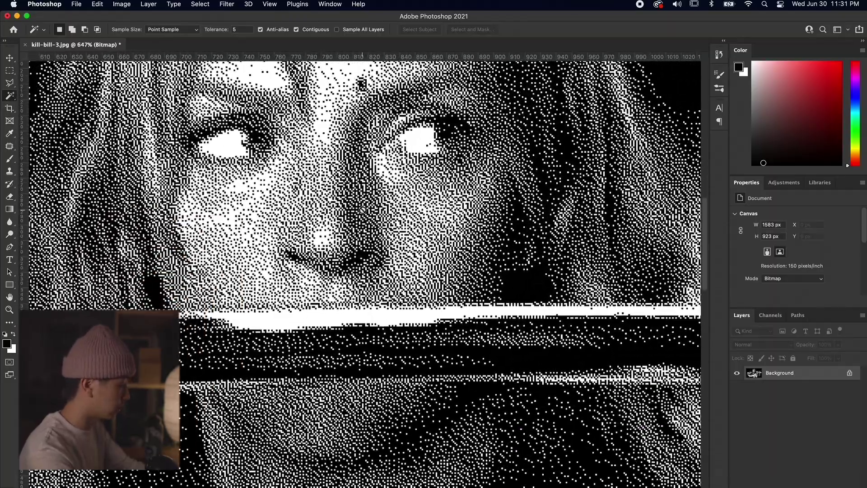
pyautogui.scroll(-1, 362, 210)
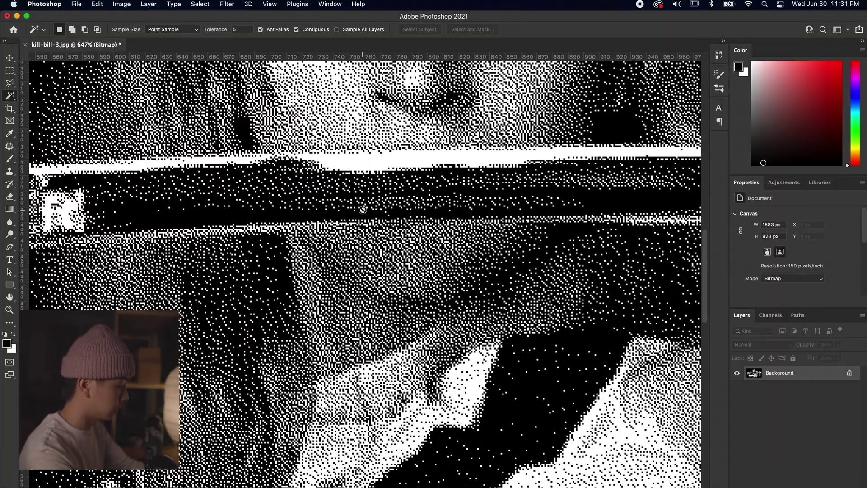
pyautogui.press('v')
pyautogui.scroll(-10, 363, 210)
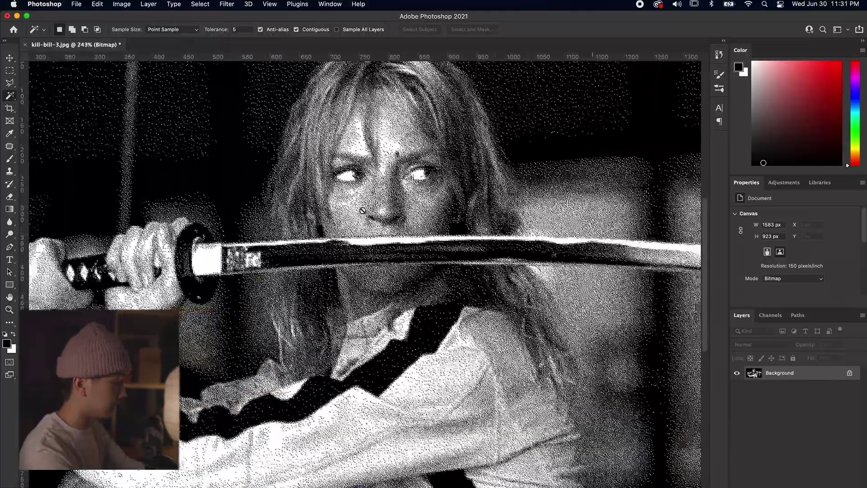
pyautogui.click(97, 4)
# Step: Undo the 150 ppi bitmap and reconvert to a 300 pixels/inch Diffusion Dither Bitmap
pyautogui.click(108, 17)
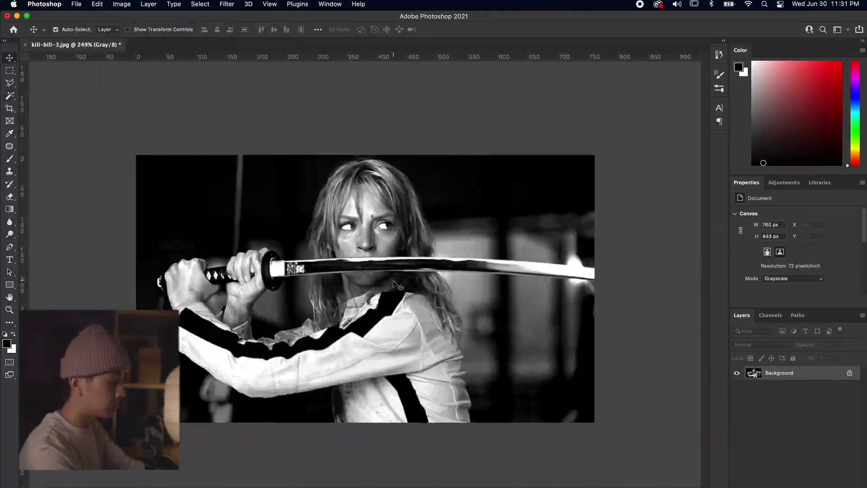
pyautogui.click(121, 4)
pyautogui.moveTo(131, 18)
pyautogui.click(339, 19)
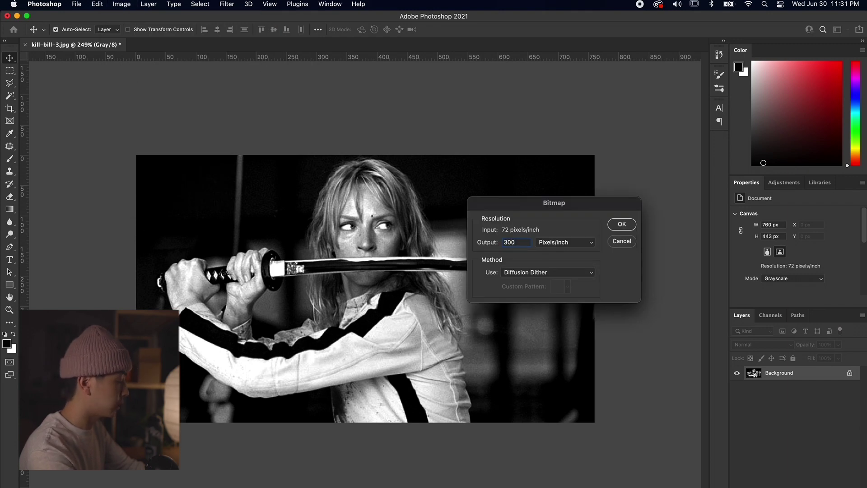
pyautogui.press('Return')
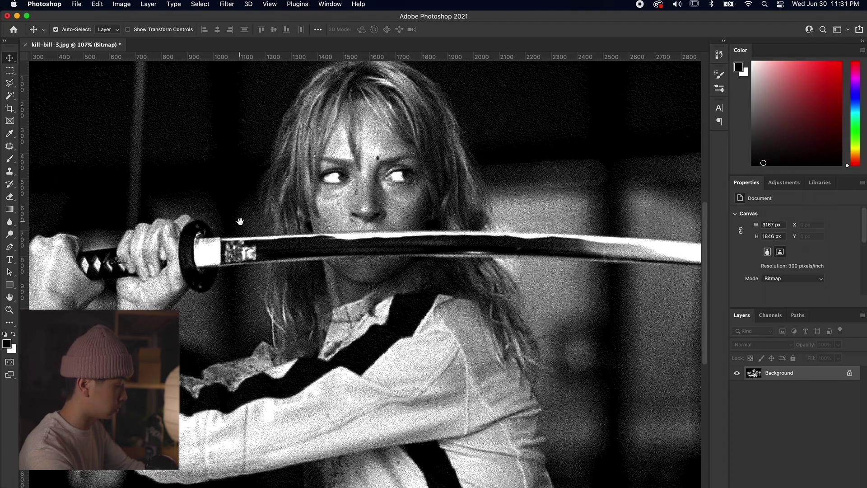
# Step: Pan and zoom across the face, hands and sword hilt to inspect the fine grain
pyautogui.moveTo(240, 221); pyautogui.dragTo(369, 270)
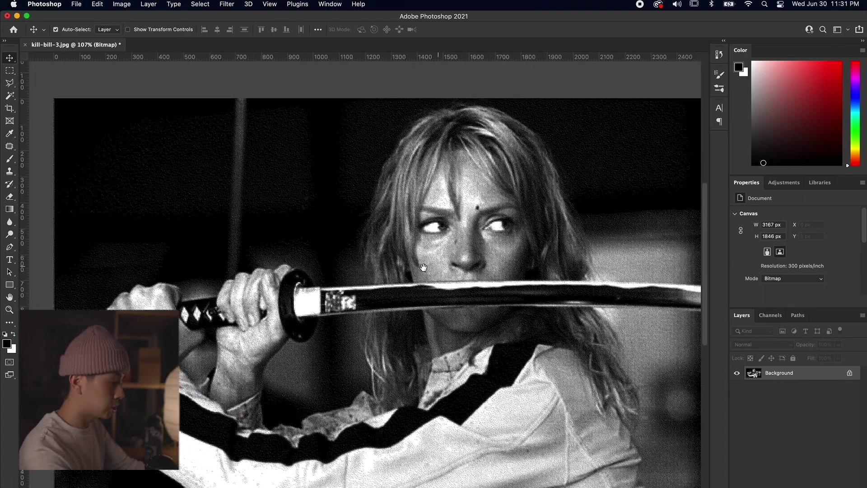
pyautogui.moveTo(423, 267); pyautogui.dragTo(326, 255)
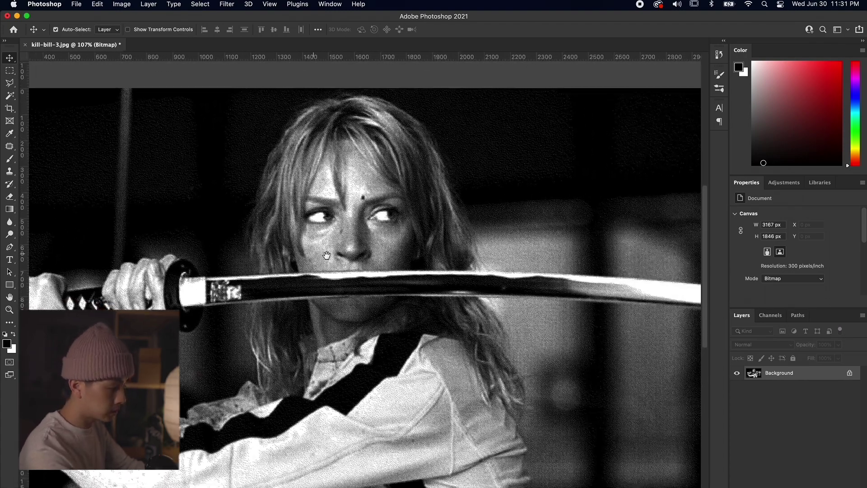
pyautogui.moveTo(422, 290); pyautogui.dragTo(314, 311)
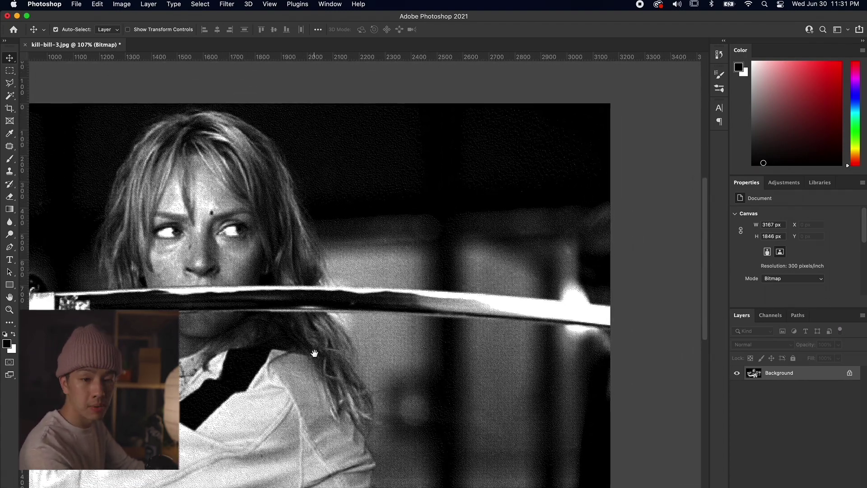
pyautogui.moveTo(314, 353); pyautogui.dragTo(304, 242)
pyautogui.moveTo(250, 255); pyautogui.dragTo(386, 191)
pyautogui.moveTo(252, 218); pyautogui.dragTo(423, 232)
pyautogui.scroll(5, 423, 232)
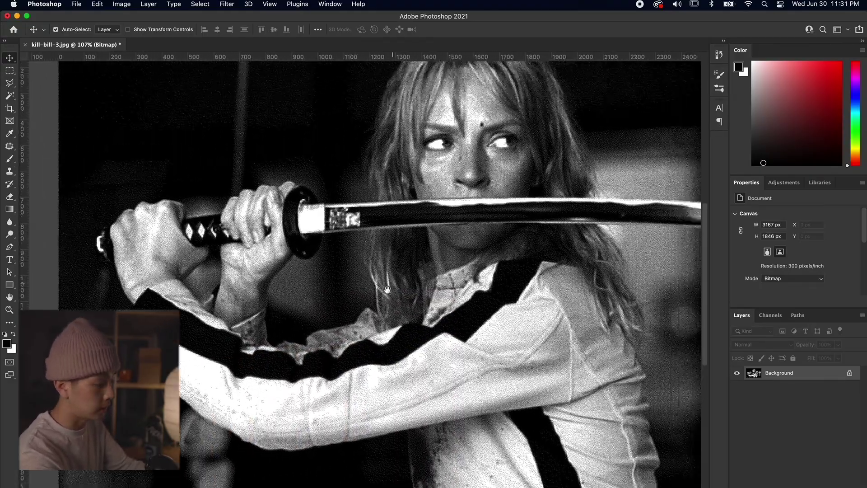
pyautogui.scroll(10, 483, 182)
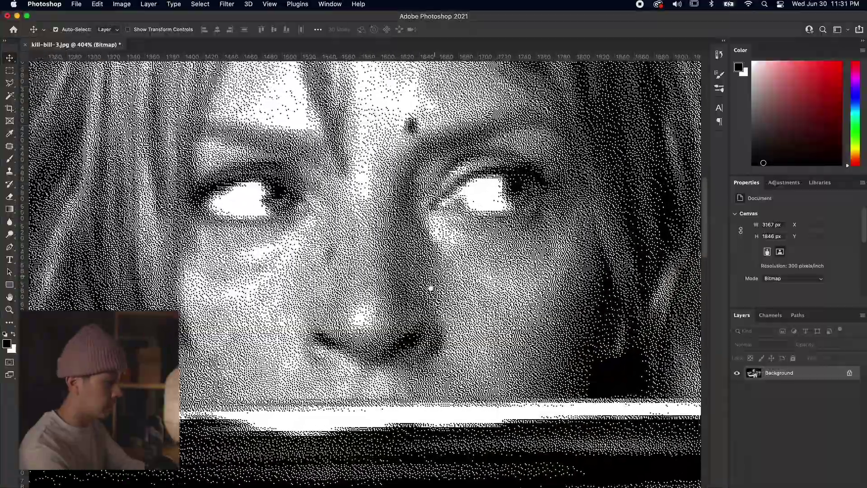
pyautogui.moveTo(431, 288); pyautogui.dragTo(422, 333)
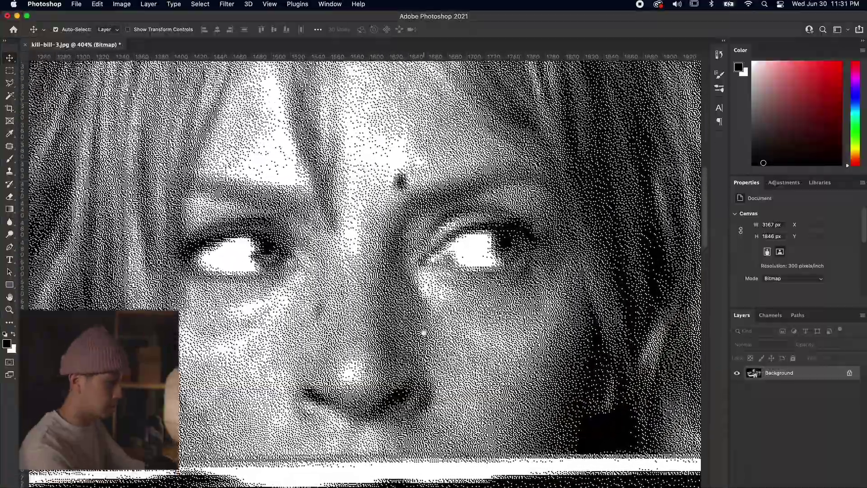
pyautogui.scroll(3, 392, 267)
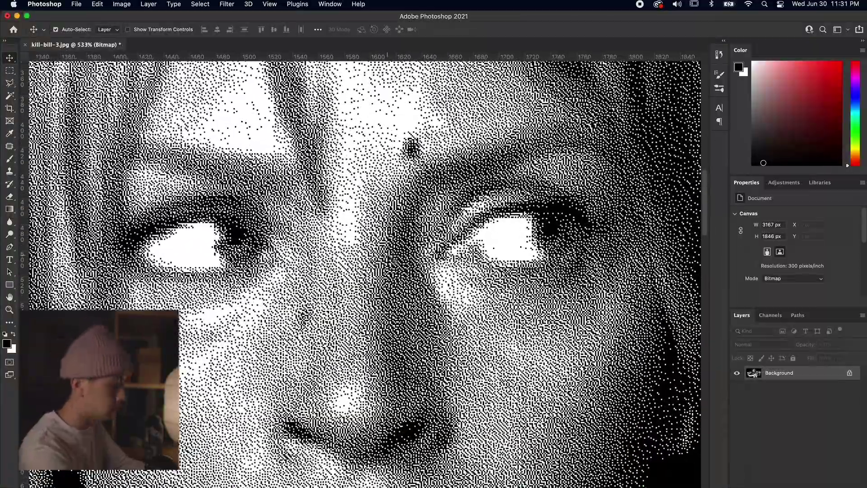
pyautogui.scroll(-6, 389, 259)
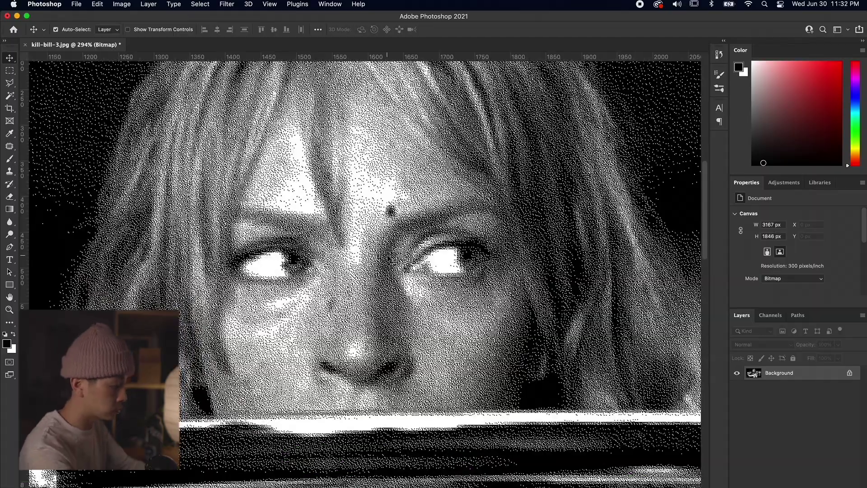
pyautogui.scroll(-8, 390, 259)
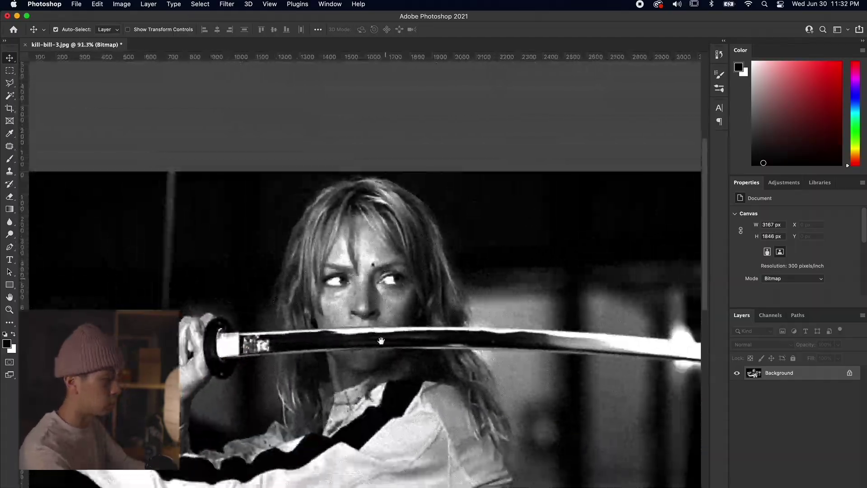
pyautogui.moveTo(381, 340); pyautogui.dragTo(388, 229)
pyautogui.scroll(-3, 384, 225)
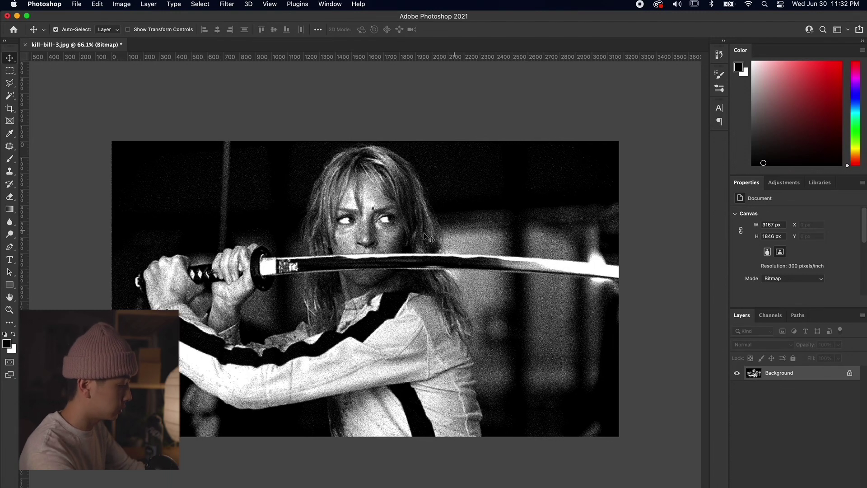
# Step: Convert the 300 ppi bitmap back to Grayscale
pyautogui.click(121, 4)
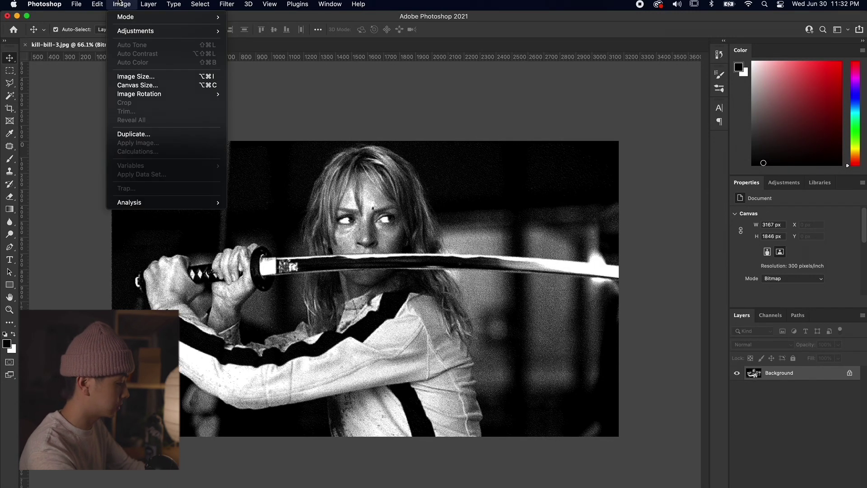
pyautogui.moveTo(135, 16)
pyautogui.click(282, 28)
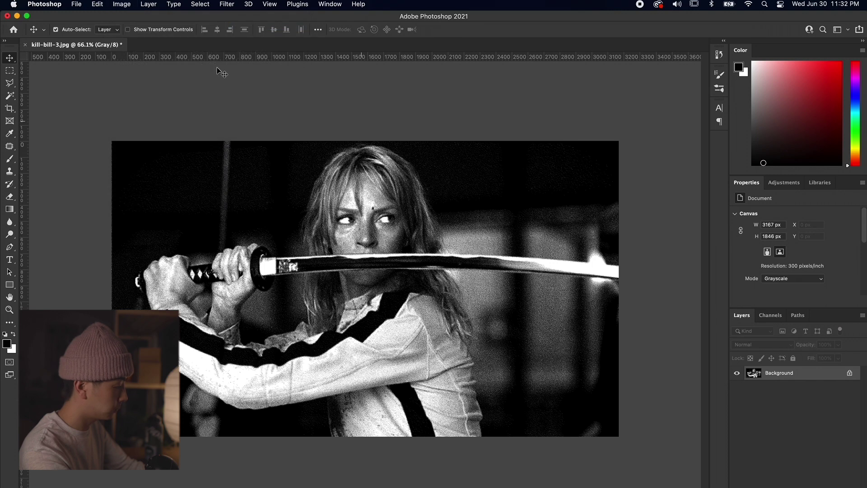
# Step: Preview blue, deep green and orange Duotone ink colours, then cancel without applying any
pyautogui.click(127, 4)
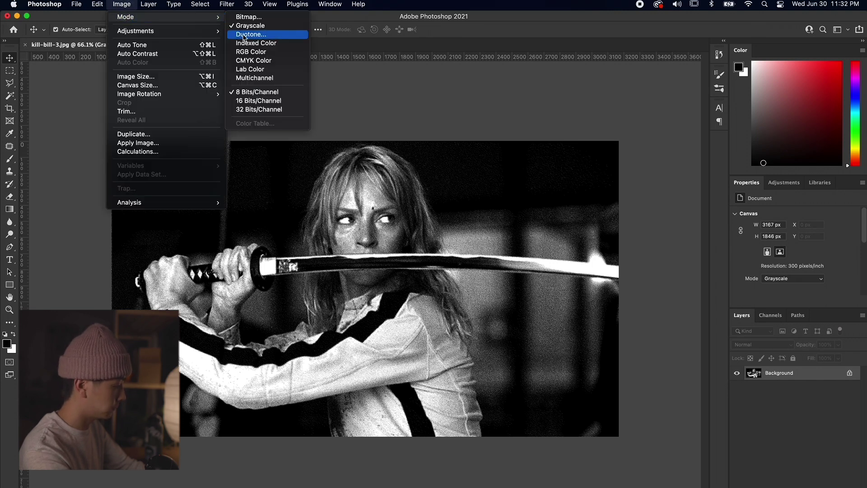
pyautogui.click(482, 184)
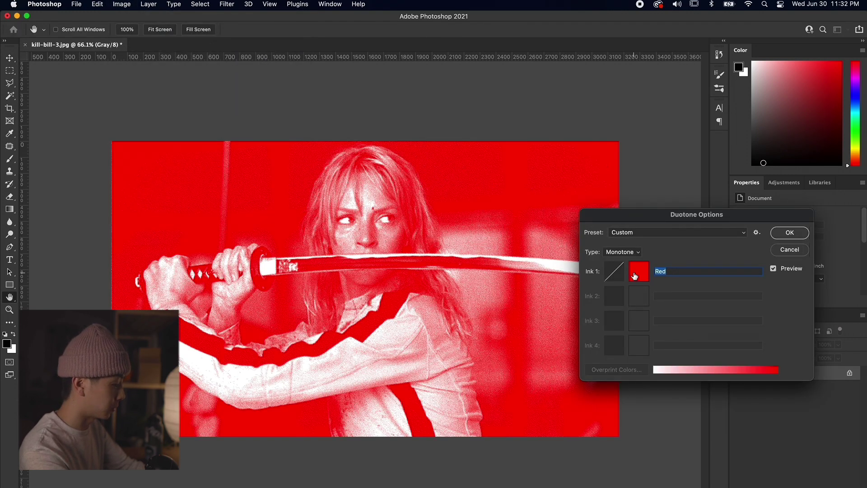
pyautogui.click(634, 276)
pyautogui.click(640, 274)
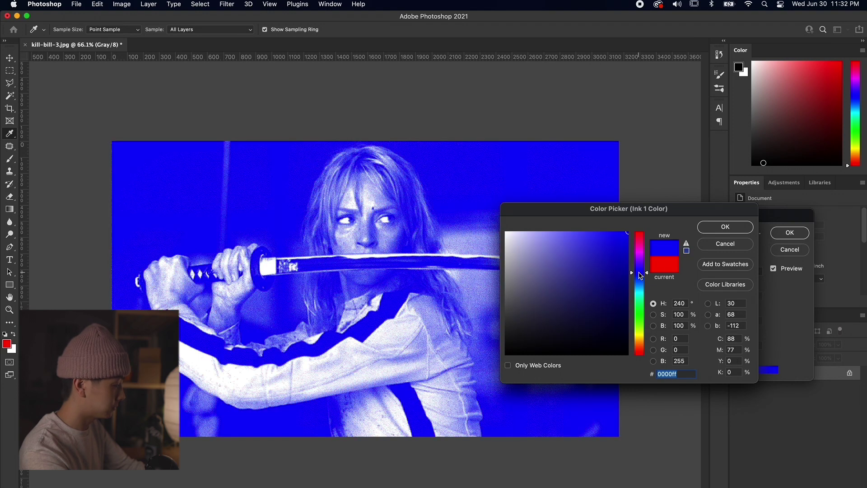
pyautogui.click(640, 313)
pyautogui.moveTo(619, 296); pyautogui.dragTo(628, 308)
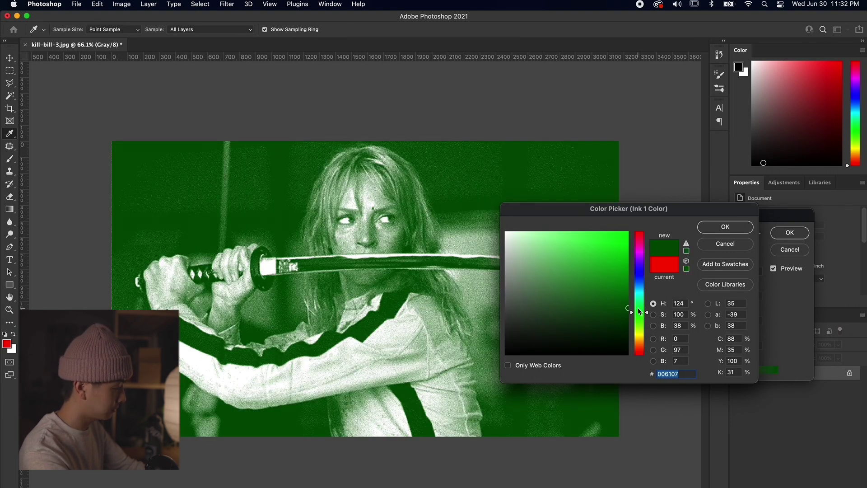
pyautogui.click(640, 342)
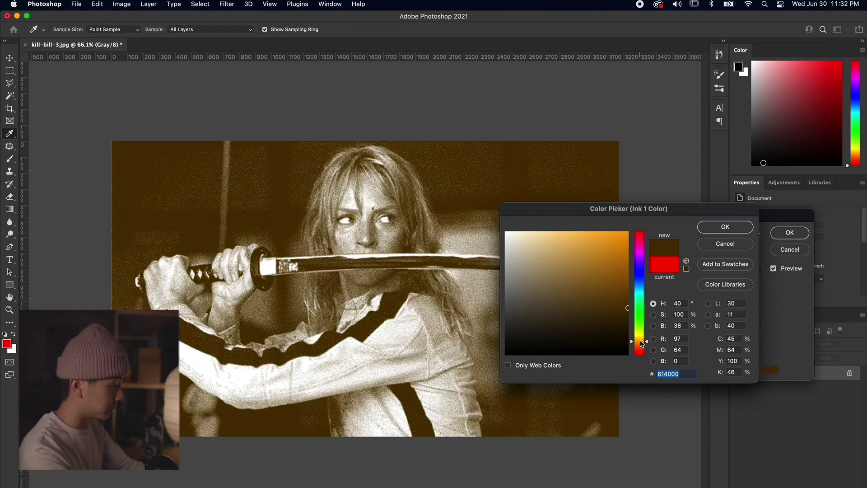
pyautogui.moveTo(623, 299); pyautogui.dragTo(631, 247)
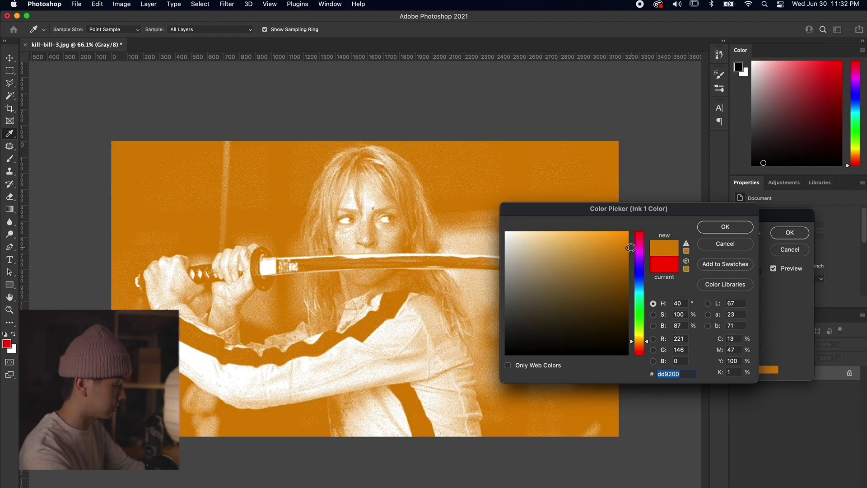
pyautogui.click(632, 261)
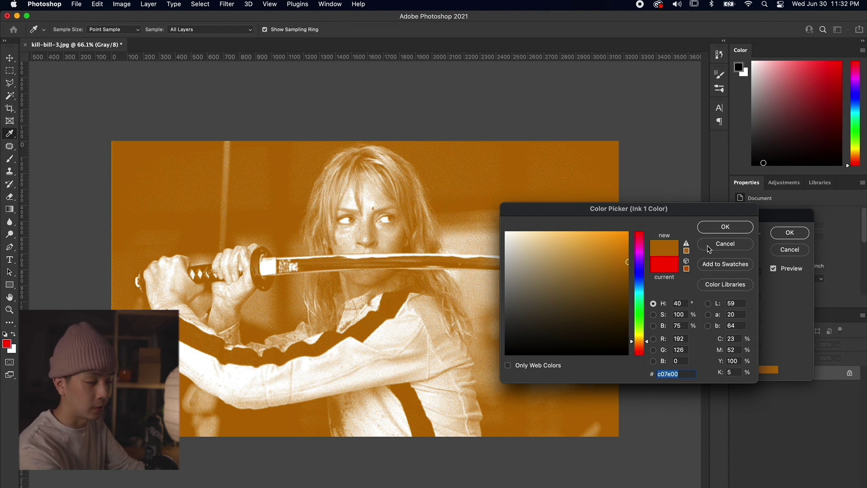
pyautogui.click(722, 244)
pyautogui.click(790, 249)
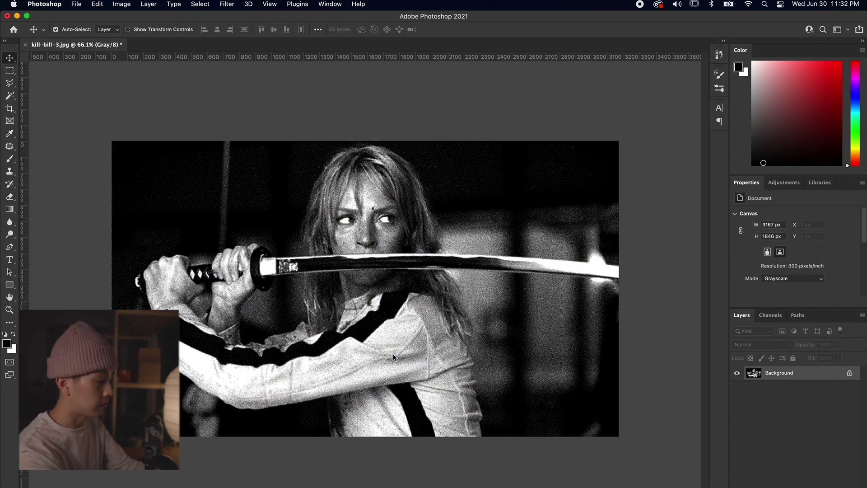